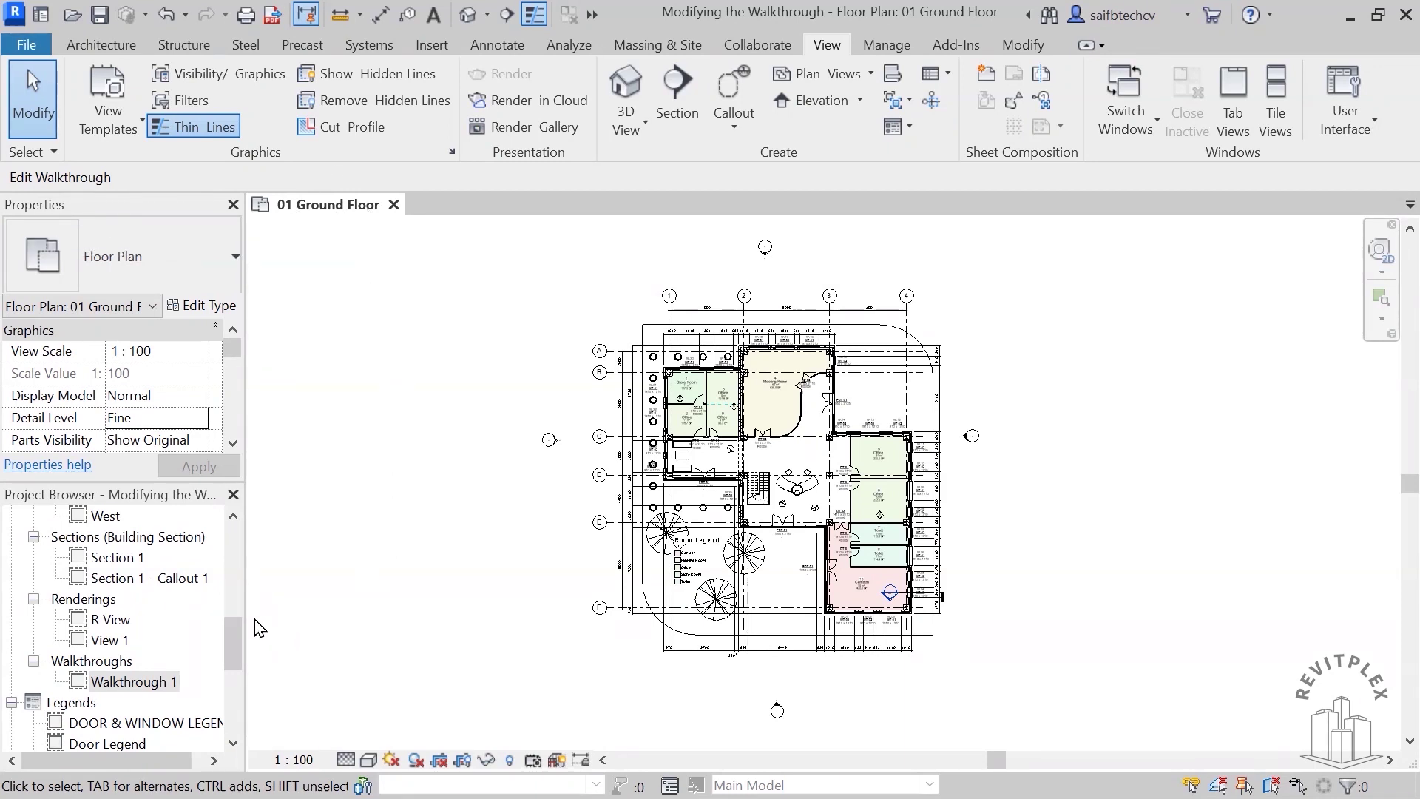
- Leave walkthrough editing by scrolling the Project Browser up to Floor Plans and selecting 02 First Floor
drag(228, 632, 233, 543)
click(133, 580)
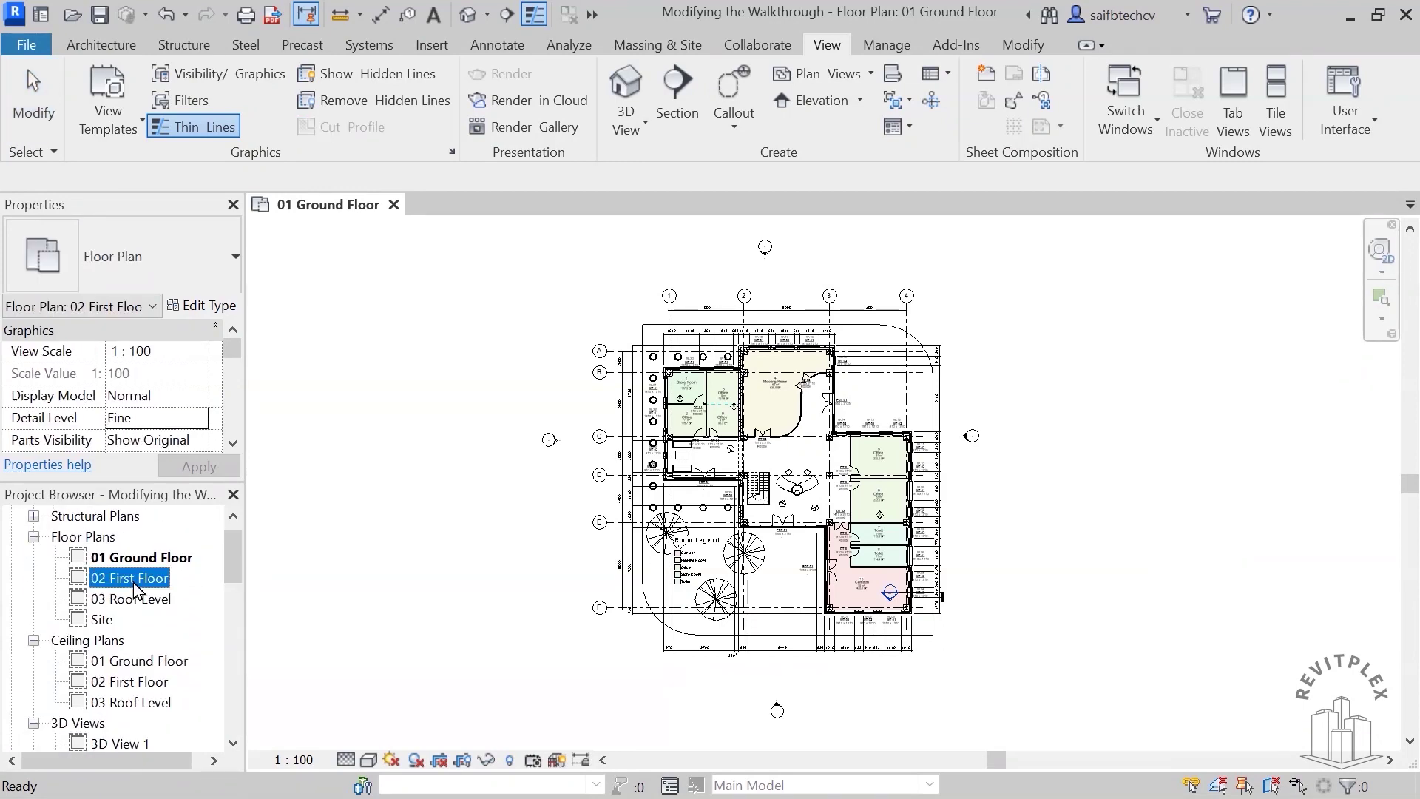
- Open 02 First Floor and tile it beside 01 Ground Floor, Ground Floor on the left, recentring both plans
double_click(134, 581)
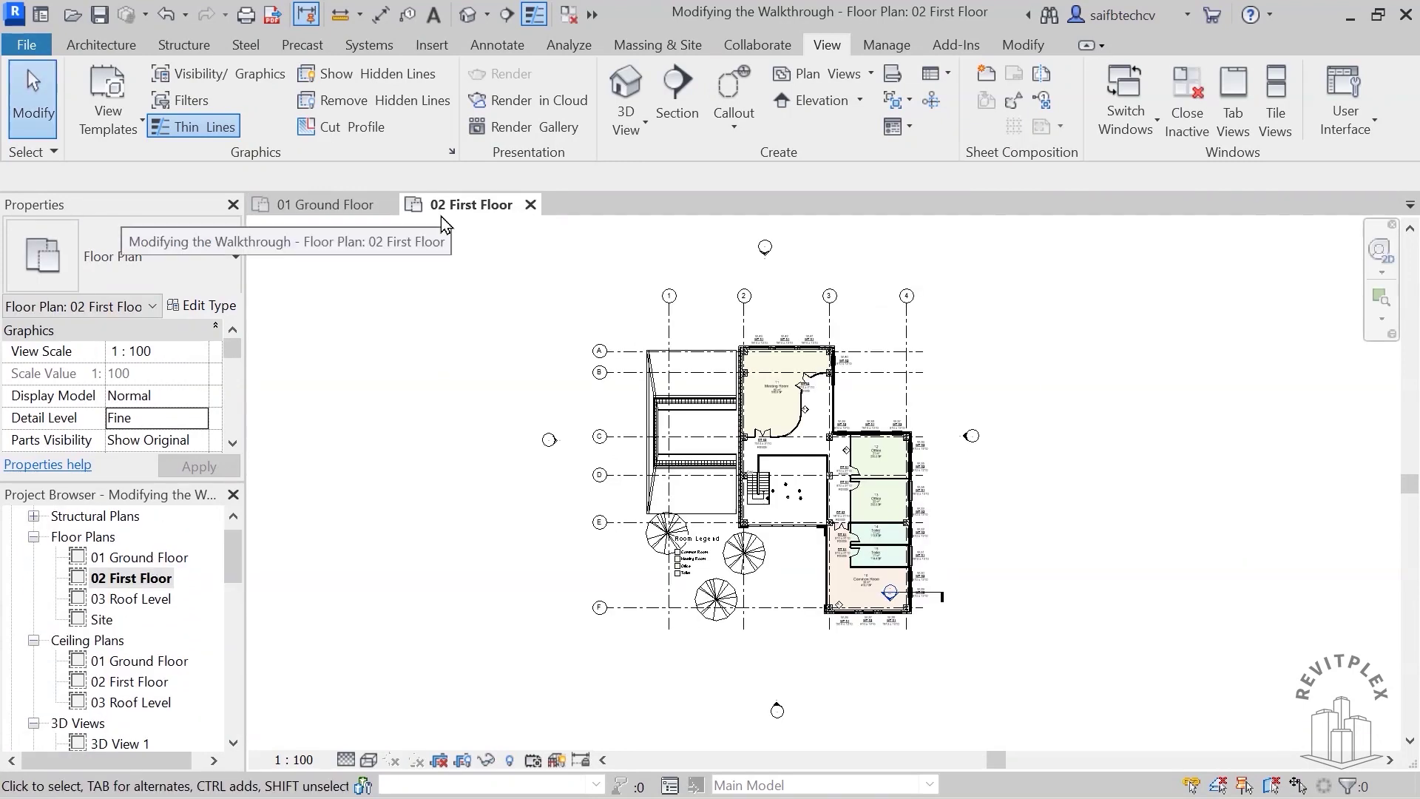
key(w)
key(t)
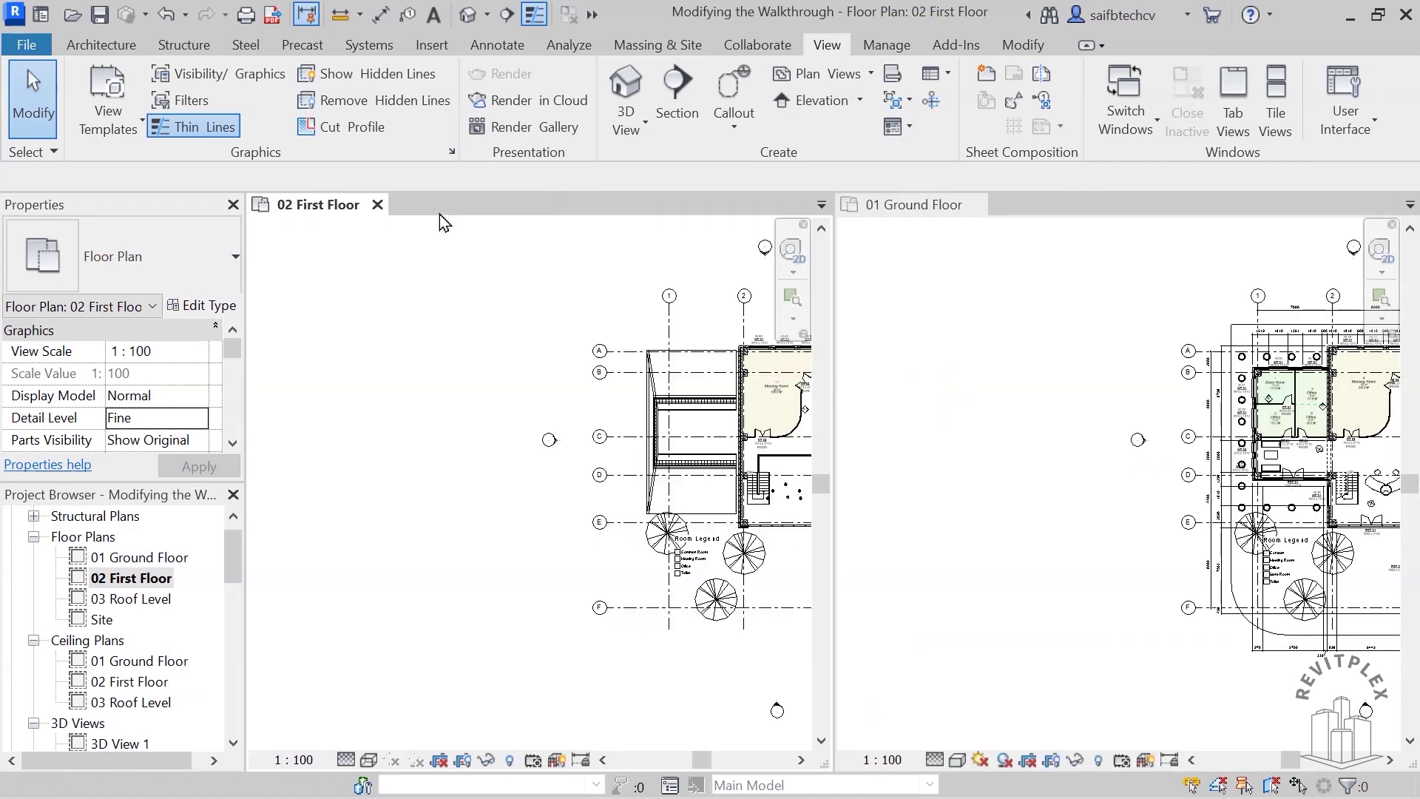
click(919, 205)
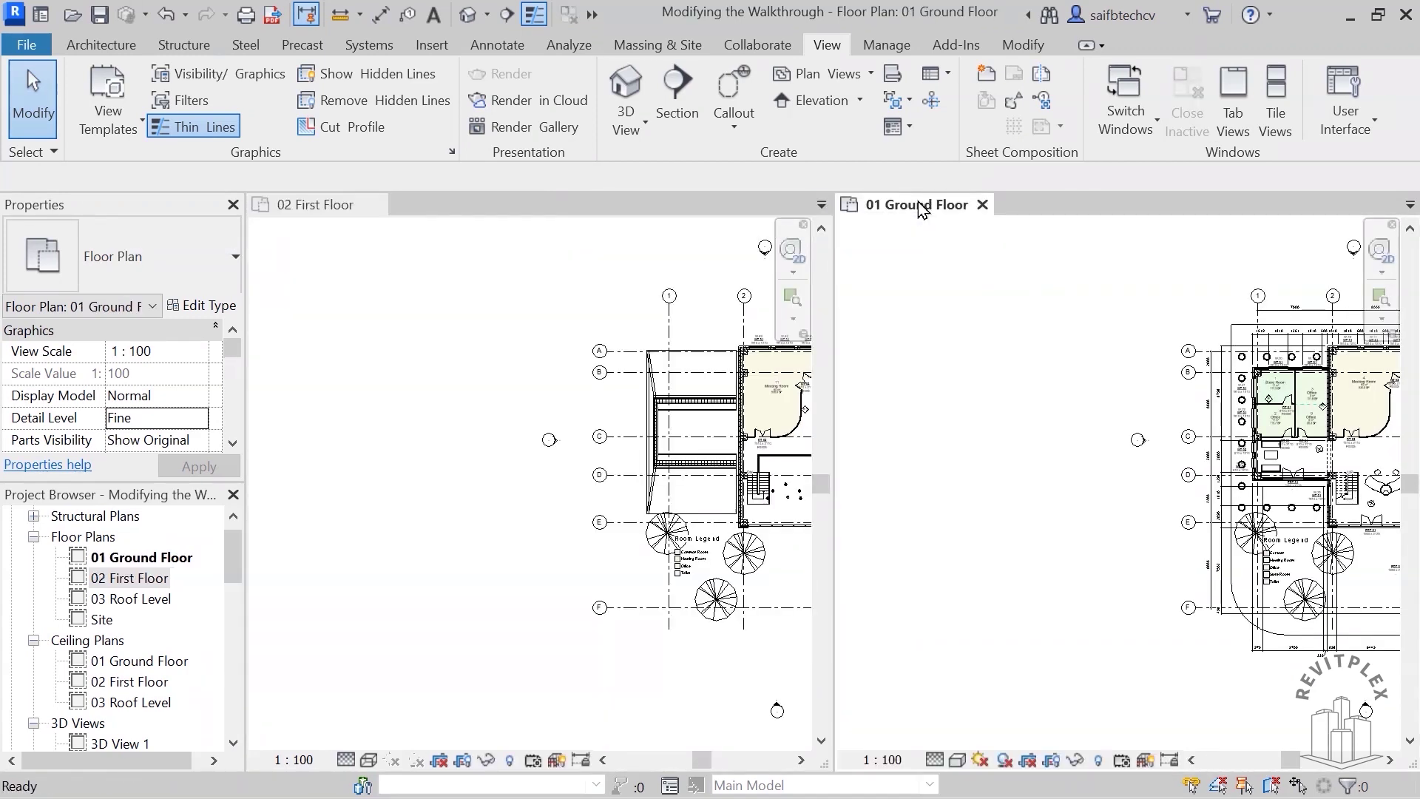
drag(919, 205, 518, 222)
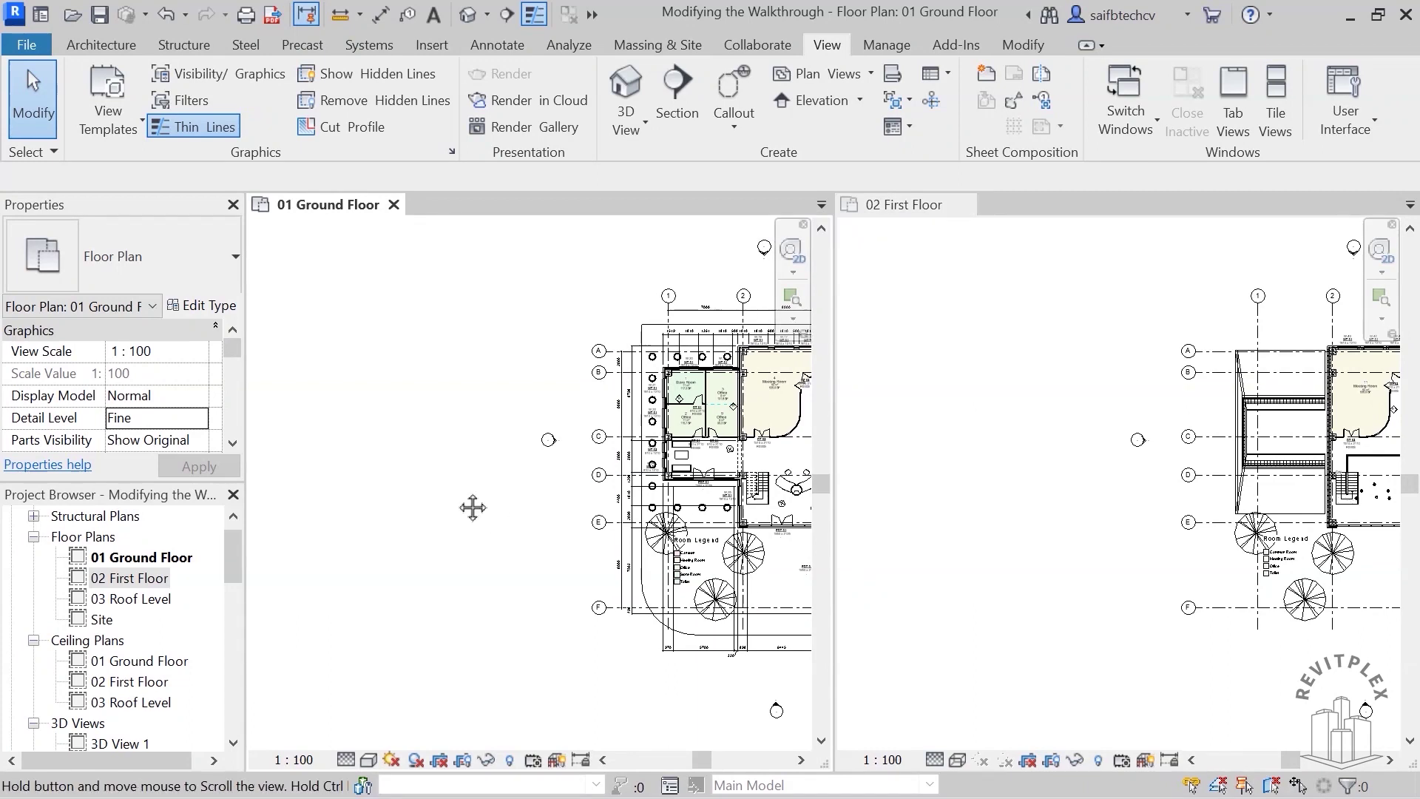
middle_drag(469, 501, 354, 537)
click(934, 536)
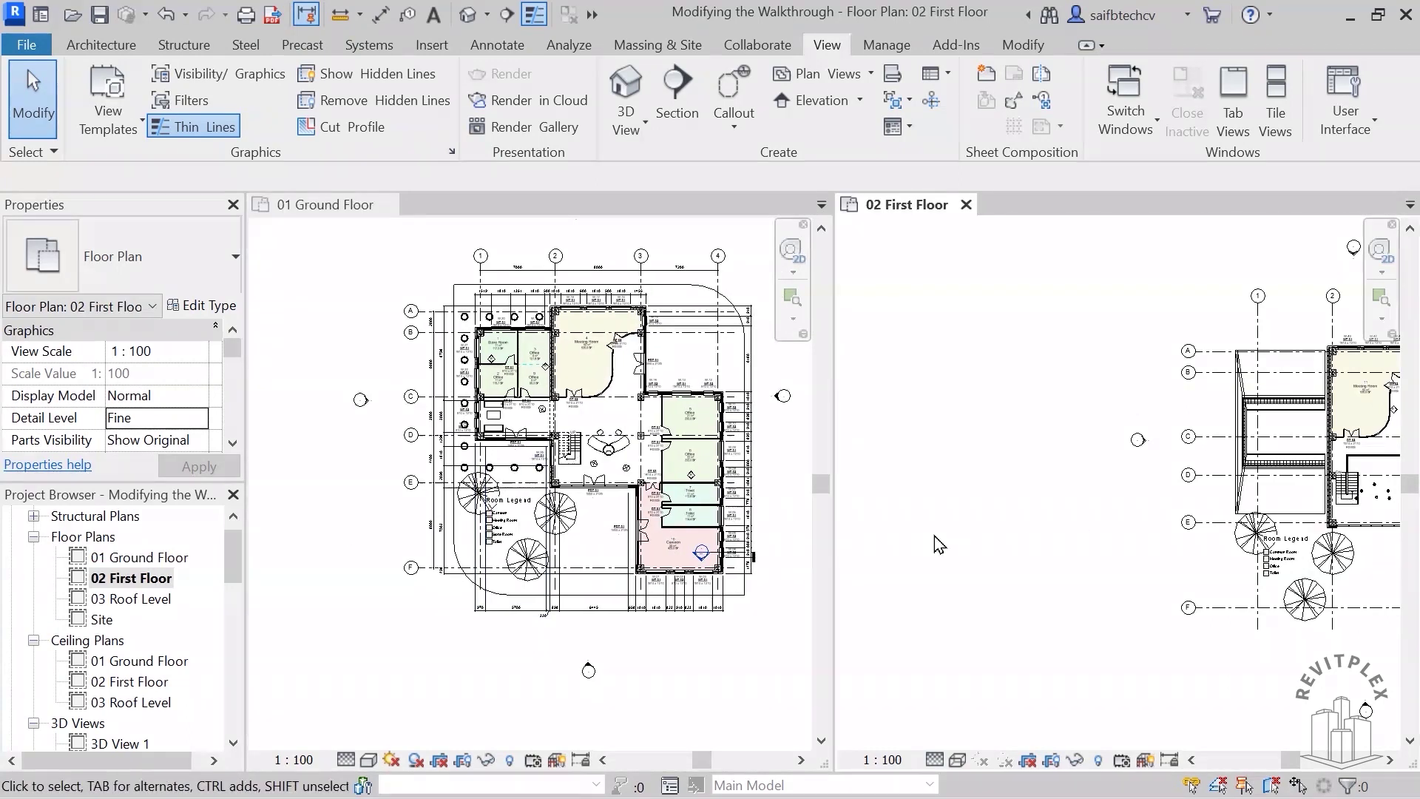
middle_drag(934, 536, 795, 550)
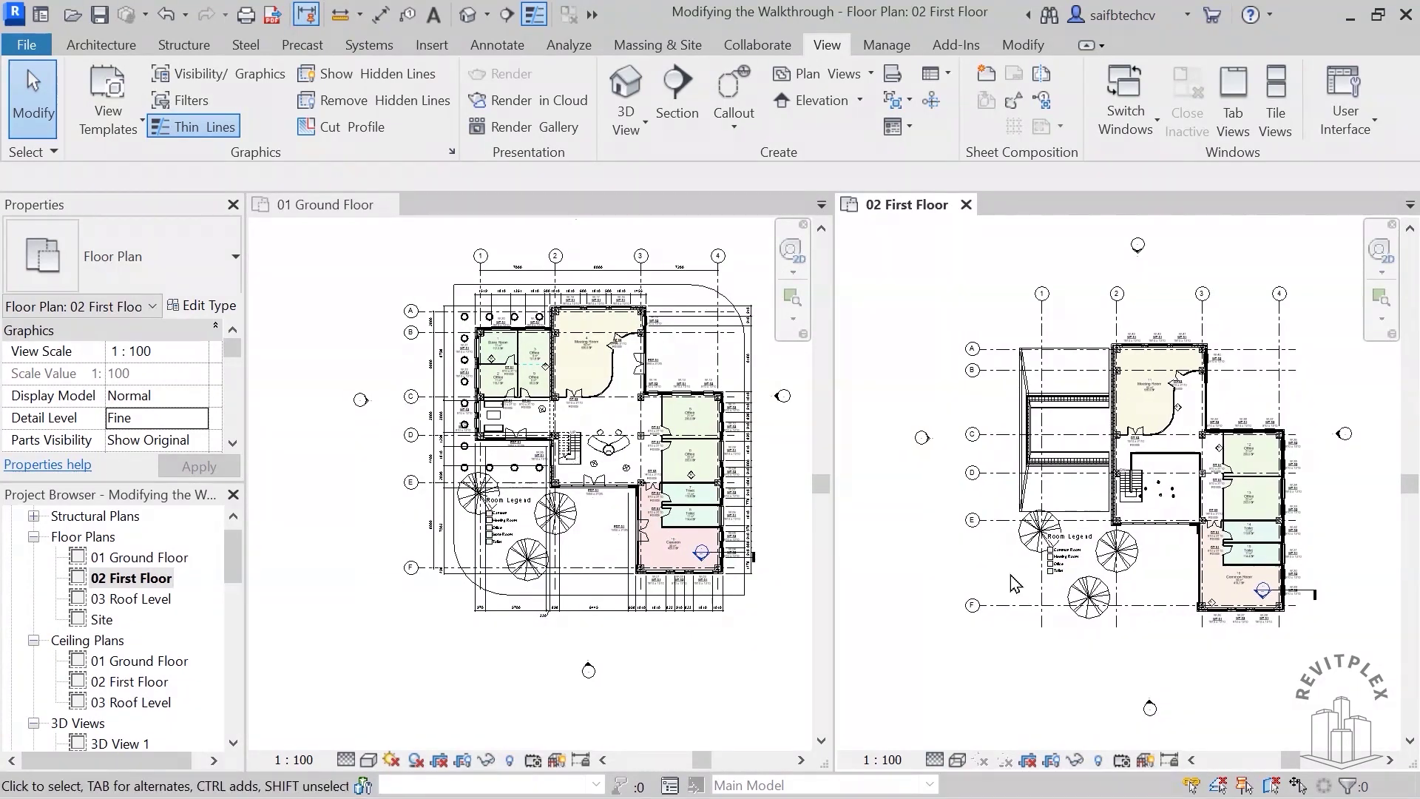
- Cancel a started walkthrough and zoom the Ground Floor plan in around the hall, offices and canteen
click(626, 123)
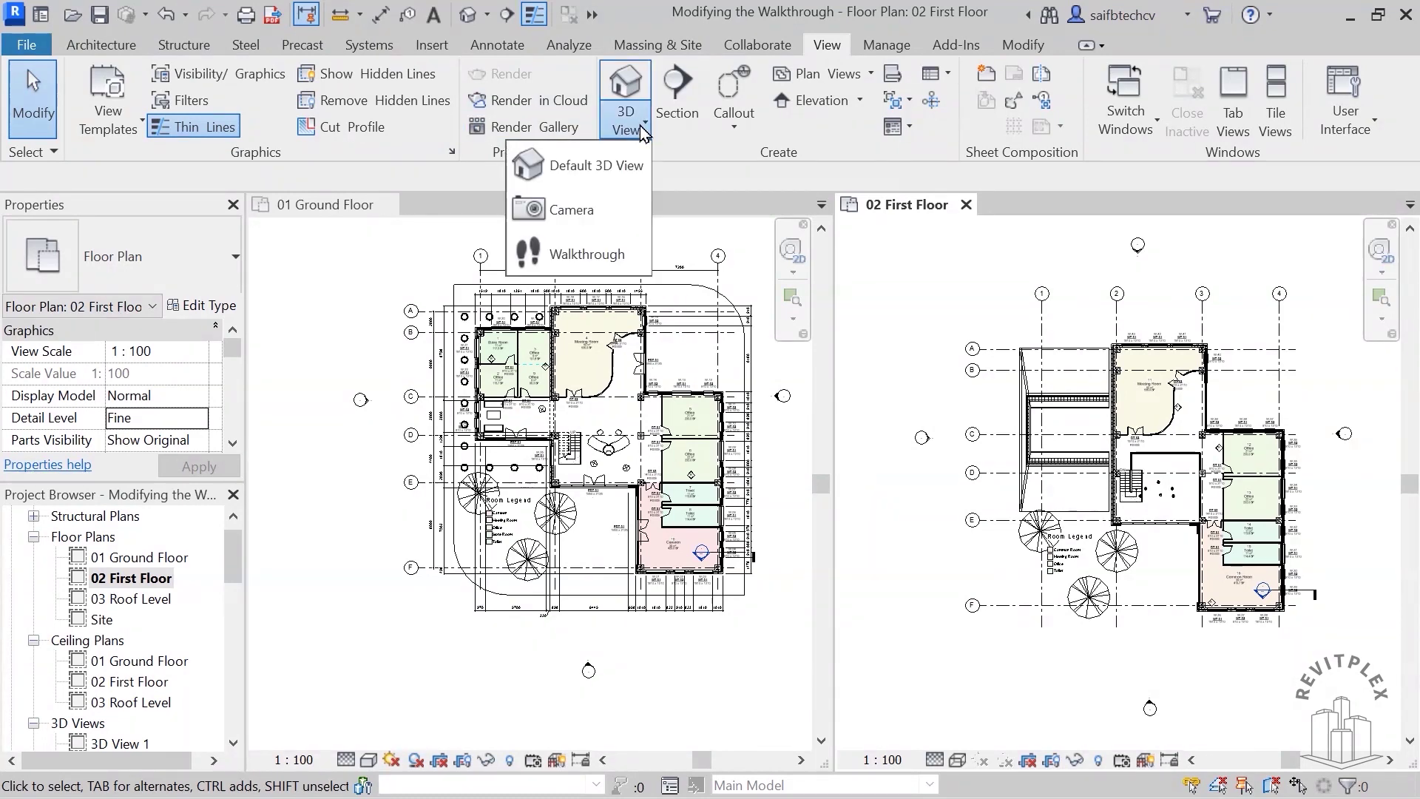
click(600, 254)
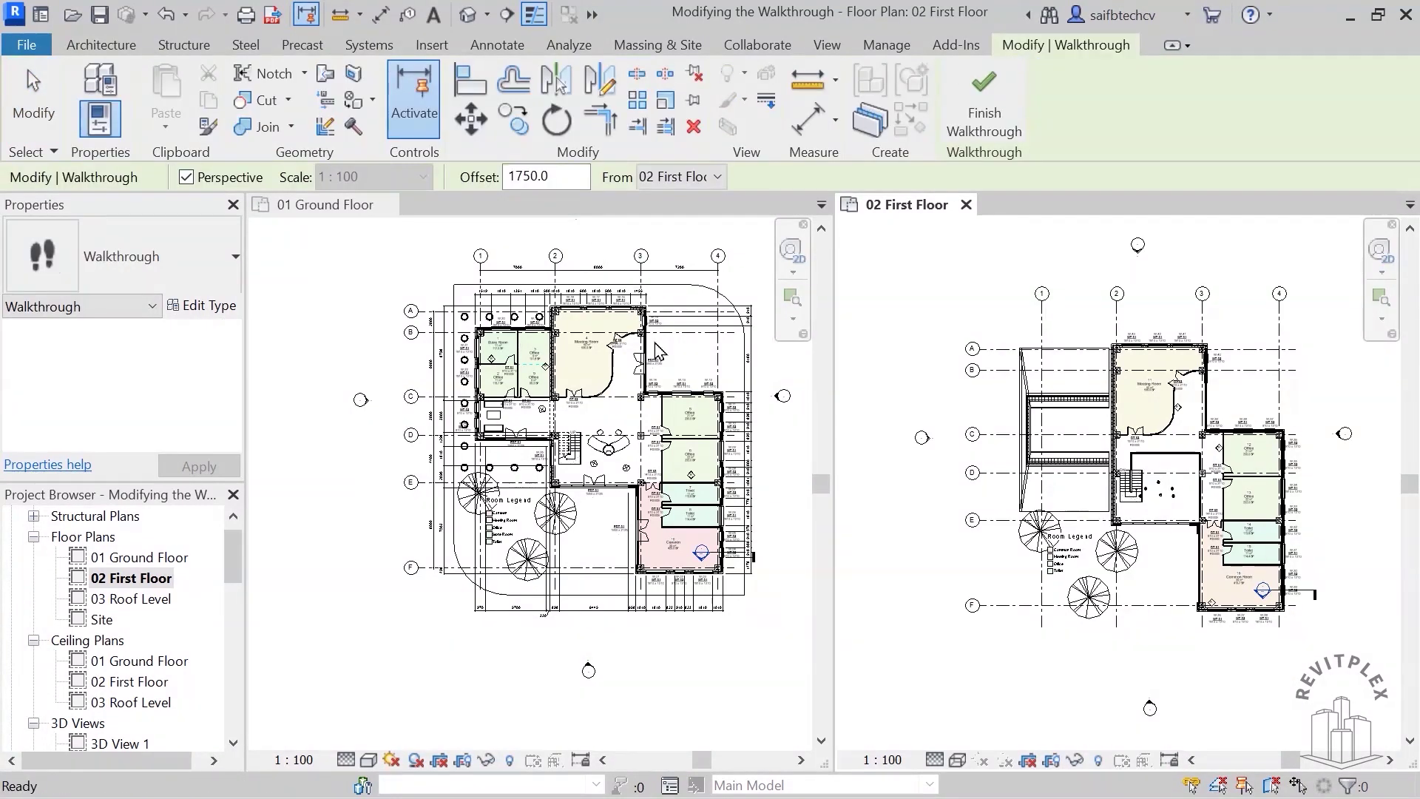
scroll(645, 585, up, 3)
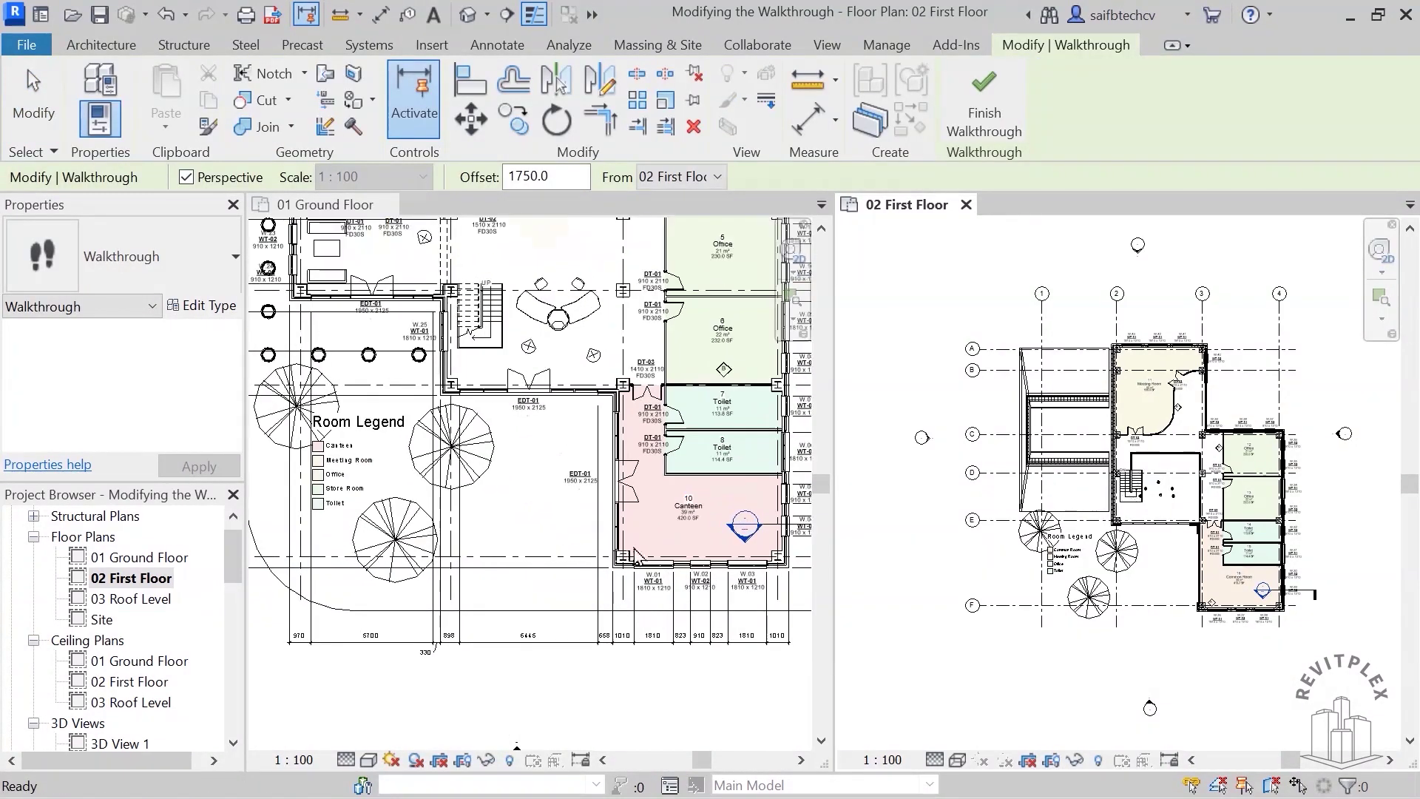
click(562, 492)
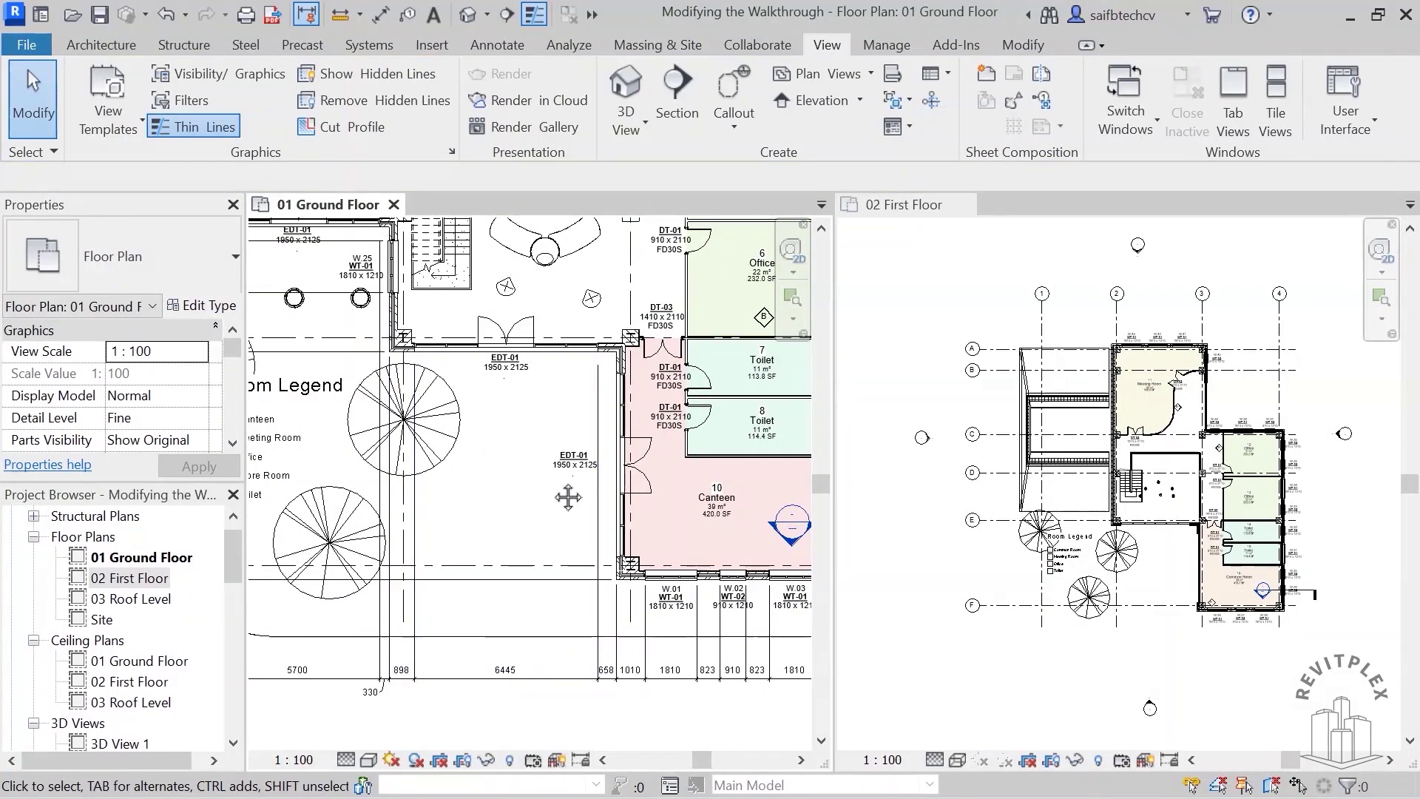
middle_drag(563, 494, 586, 552)
scroll(586, 552, down, 1)
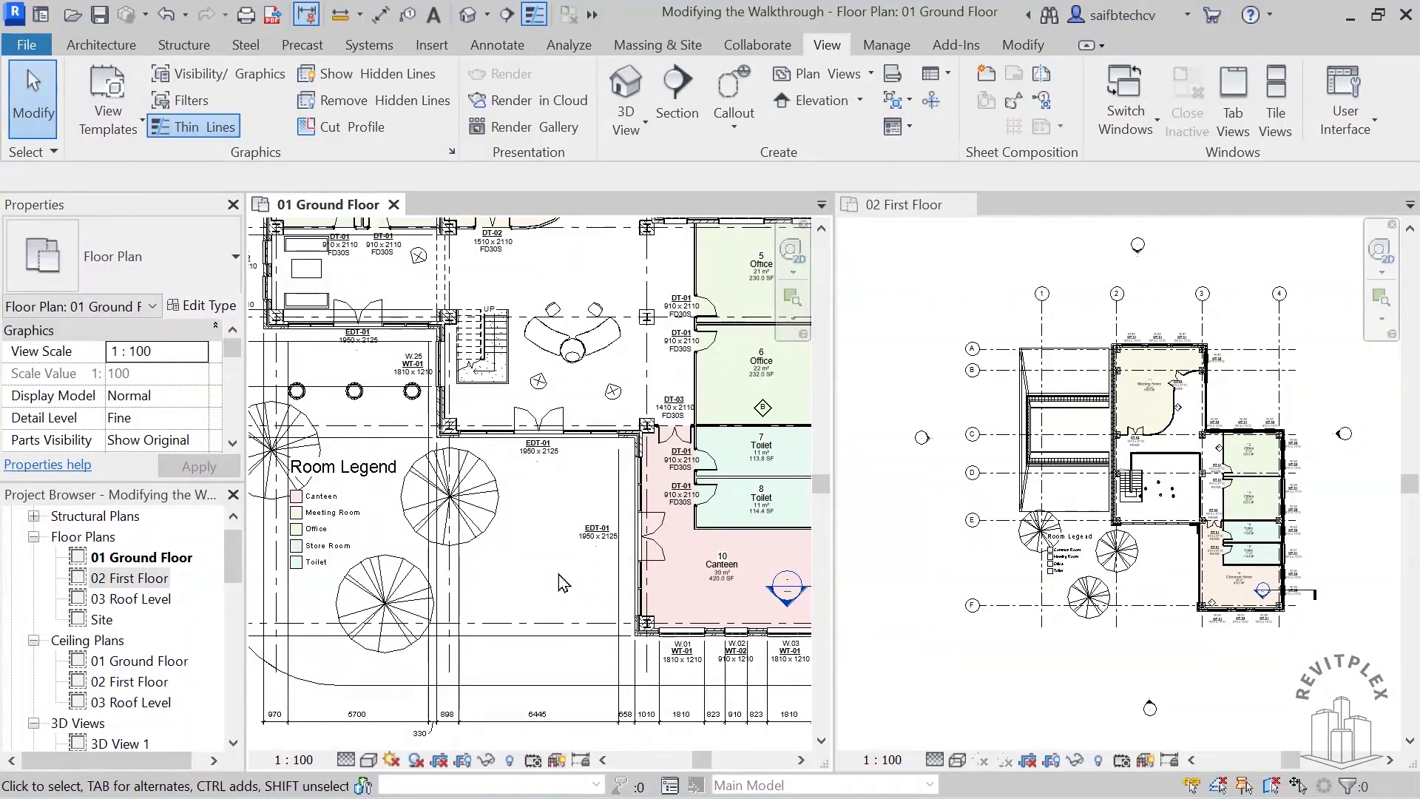
middle_drag(597, 586, 592, 600)
scroll(593, 600, down, 1)
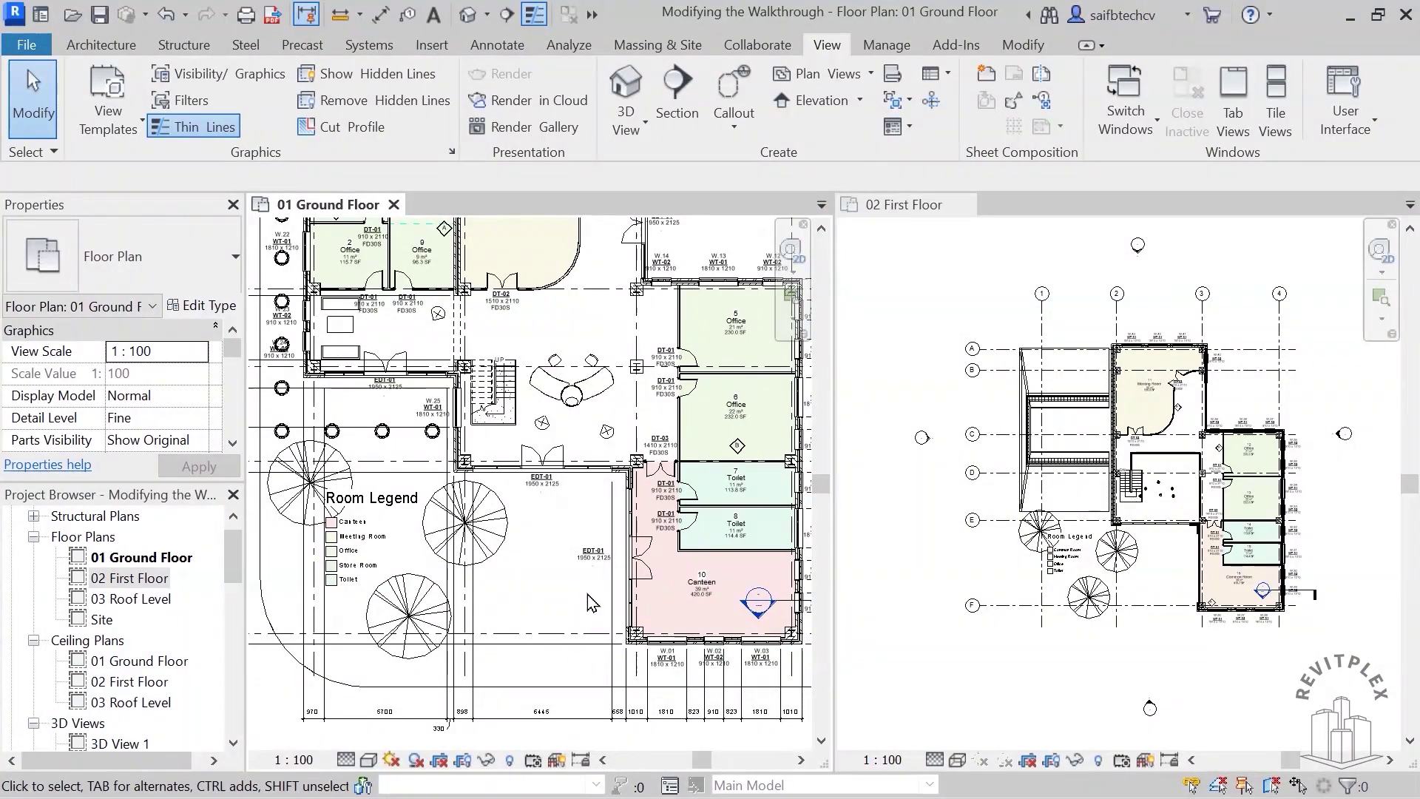
- Start a new walkthrough and place four key frames from the canteen up to the curved seating
click(626, 125)
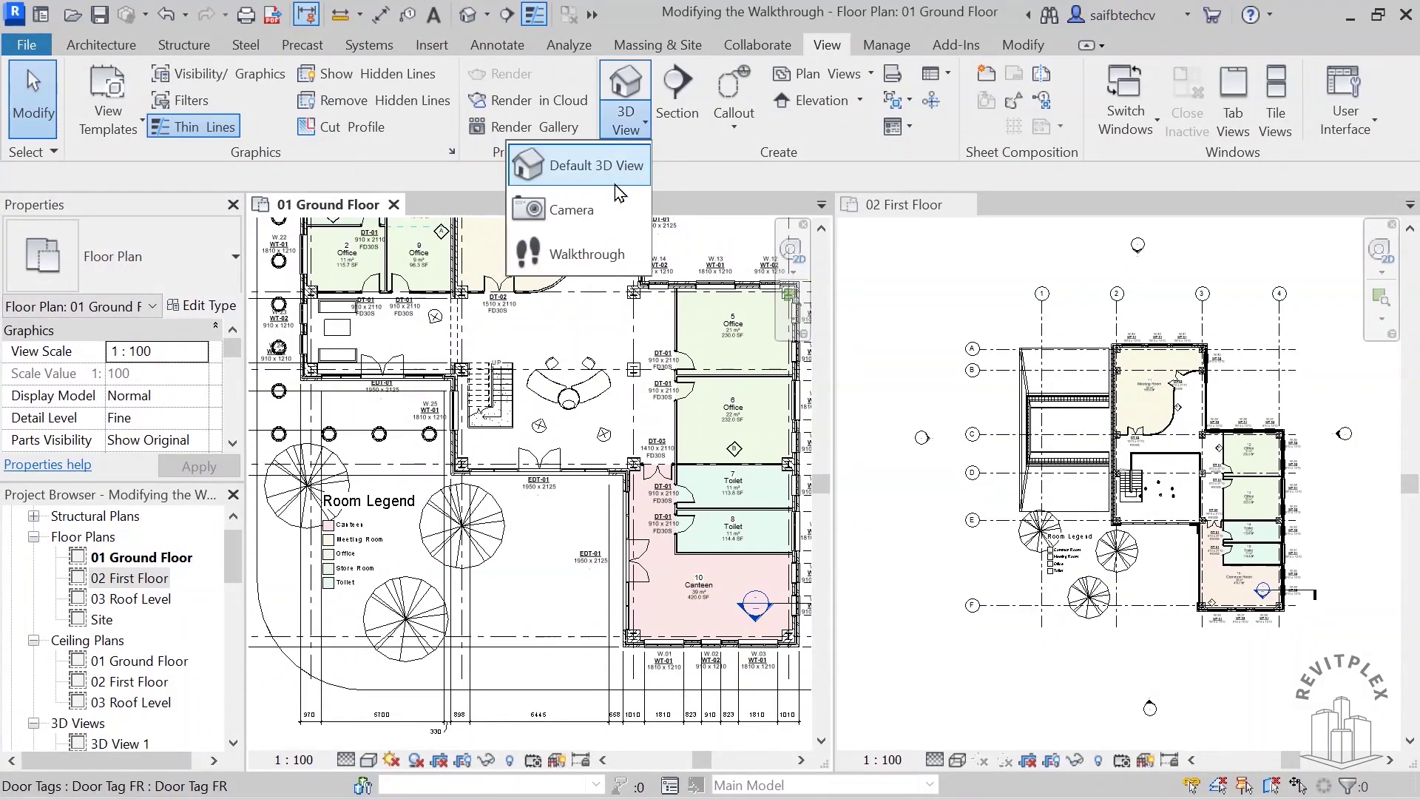
click(588, 254)
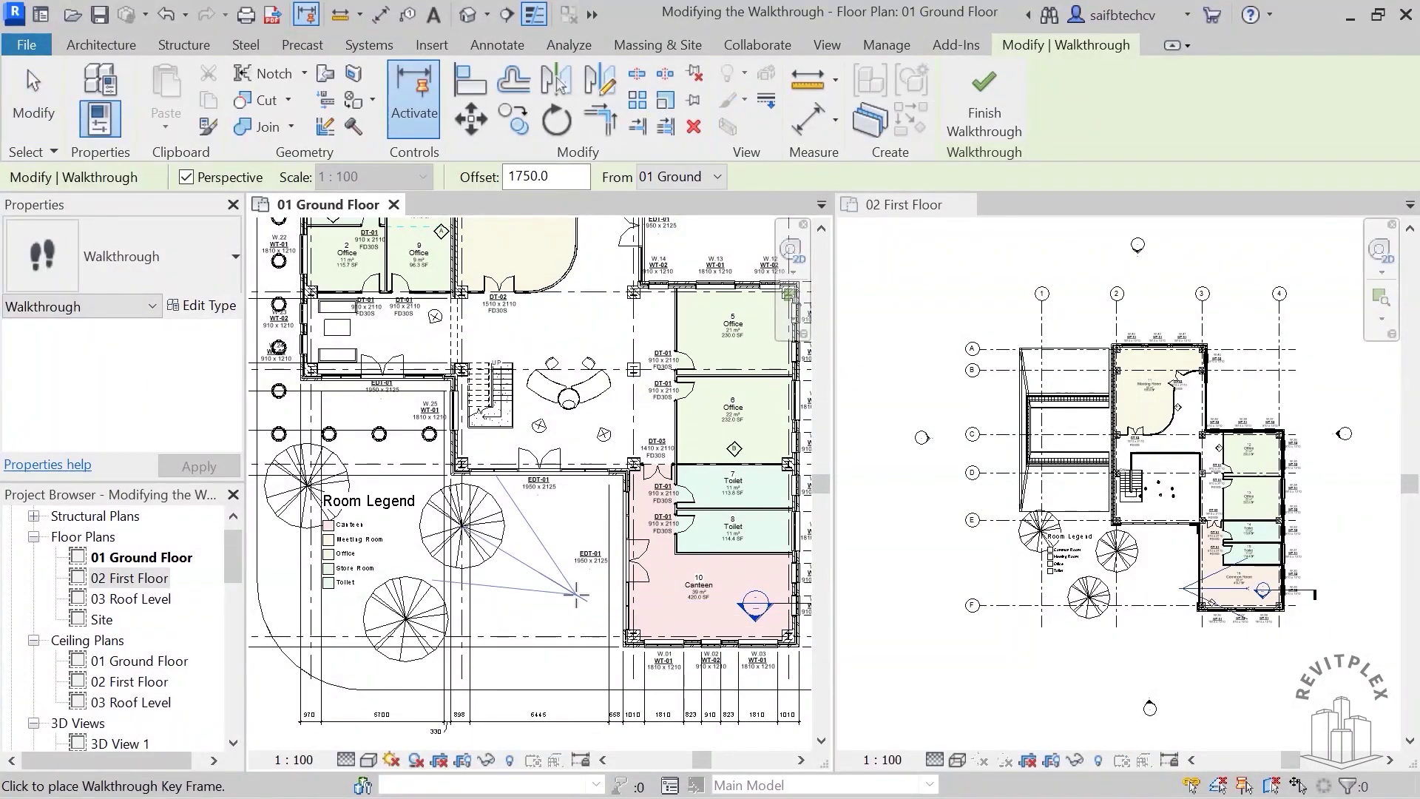
click(584, 599)
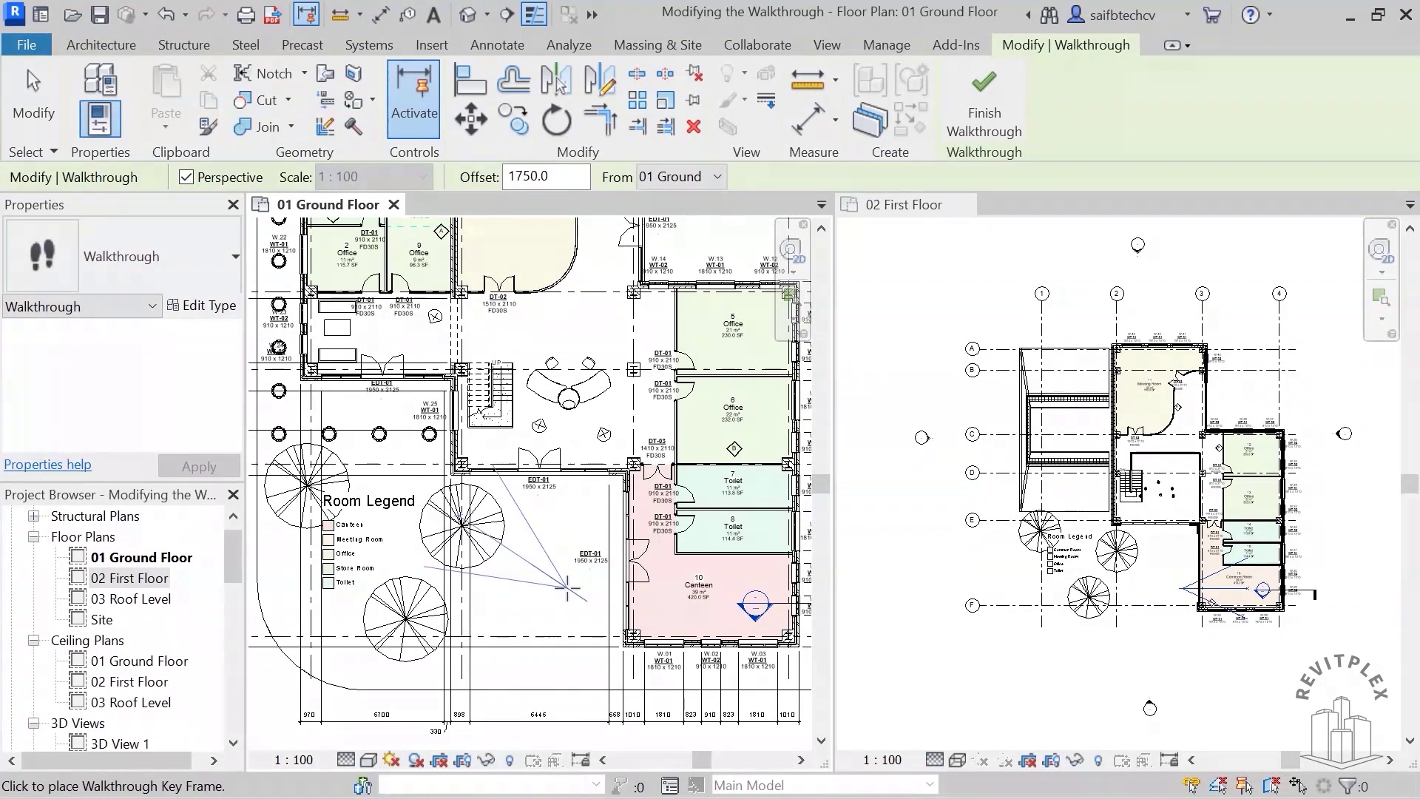
click(545, 526)
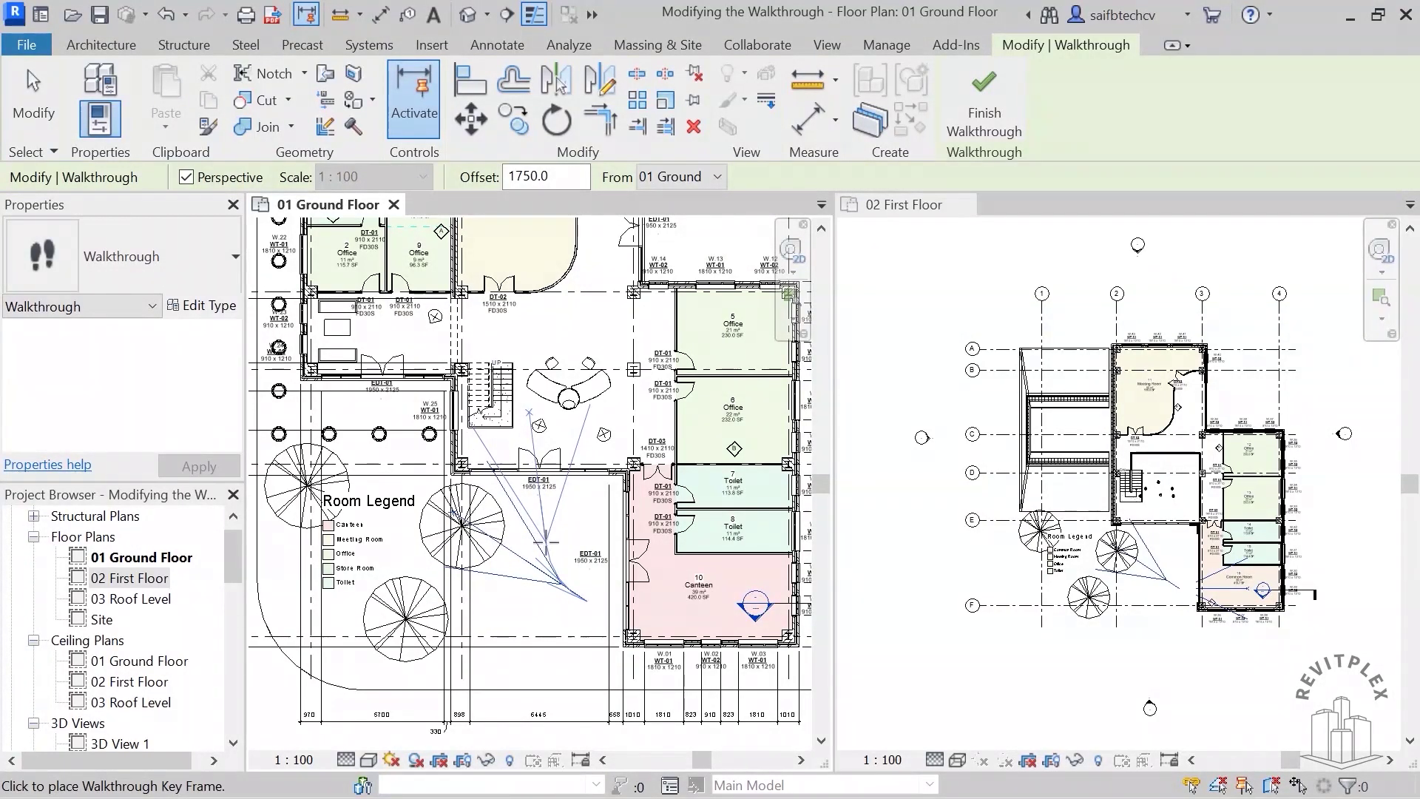
click(547, 460)
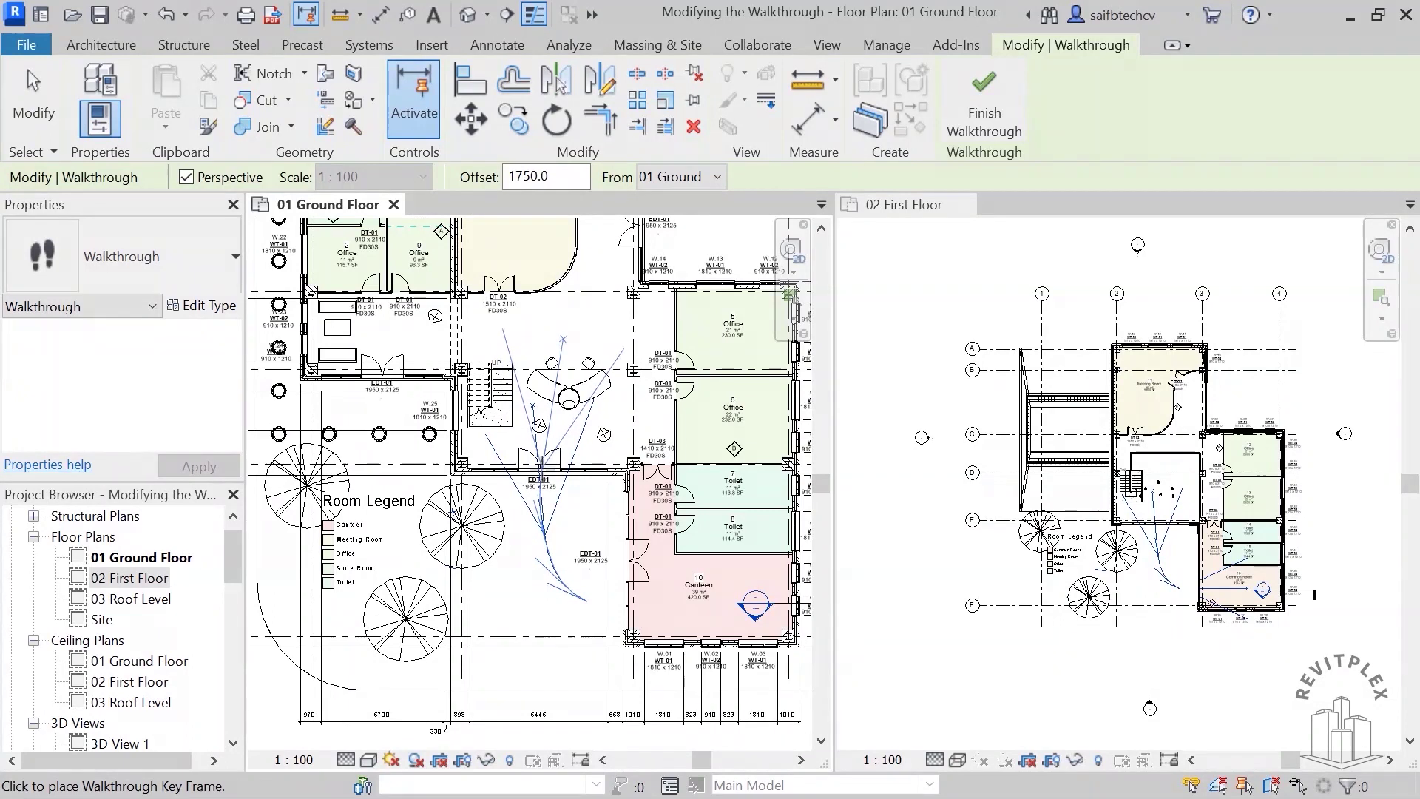
click(606, 408)
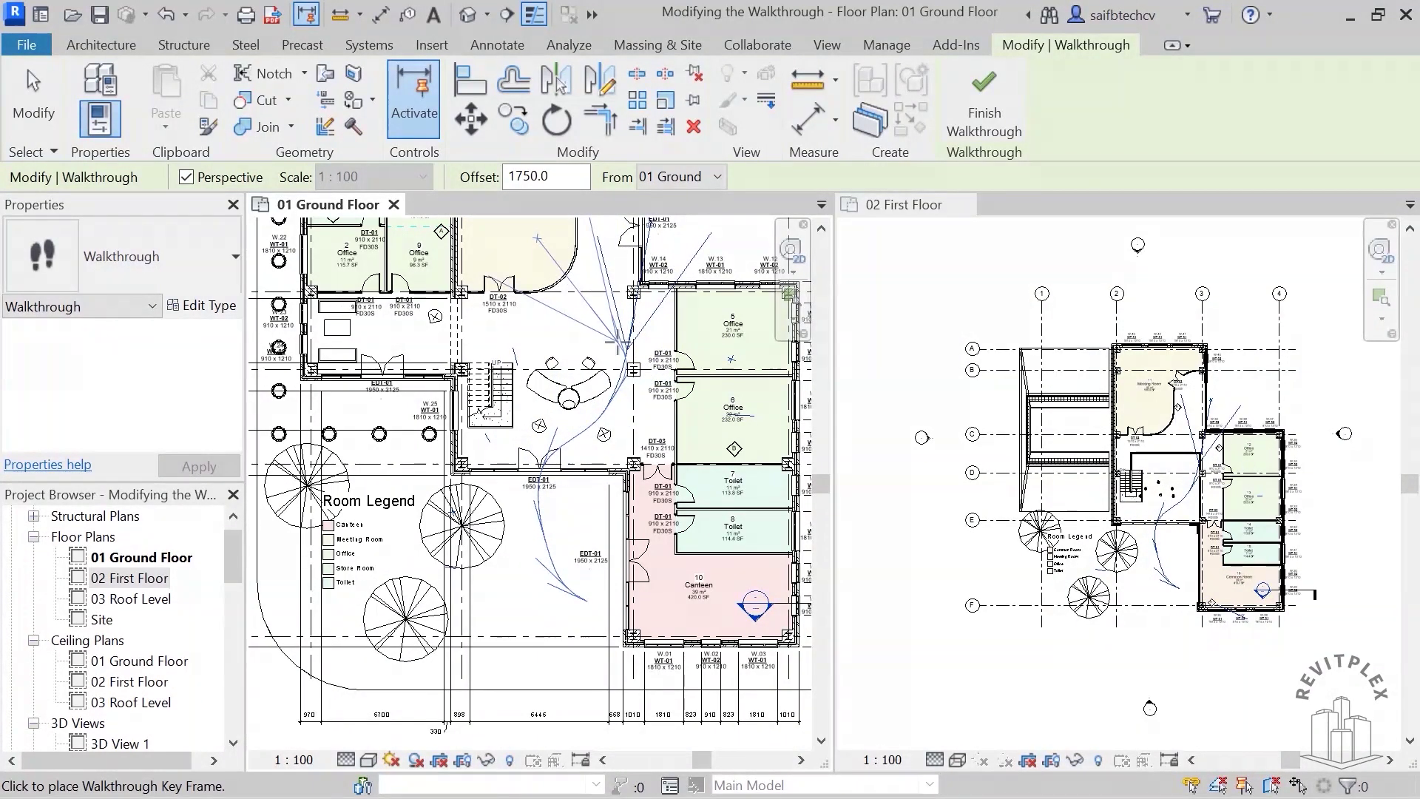
- Recentre the plan on the stairs and seating, and add a key frame beside the stairs
middle_drag(600, 298, 579, 422)
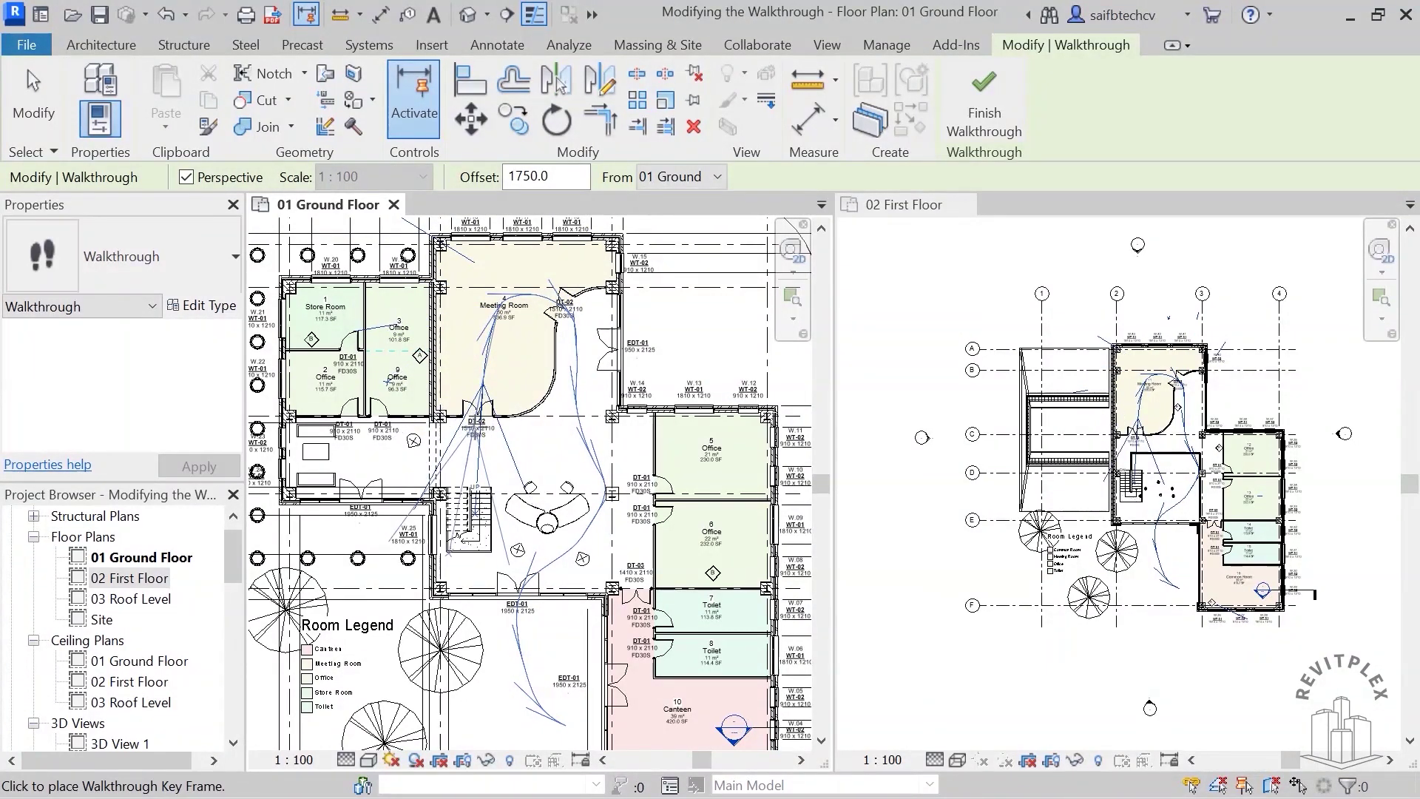
scroll(481, 473, up, 4)
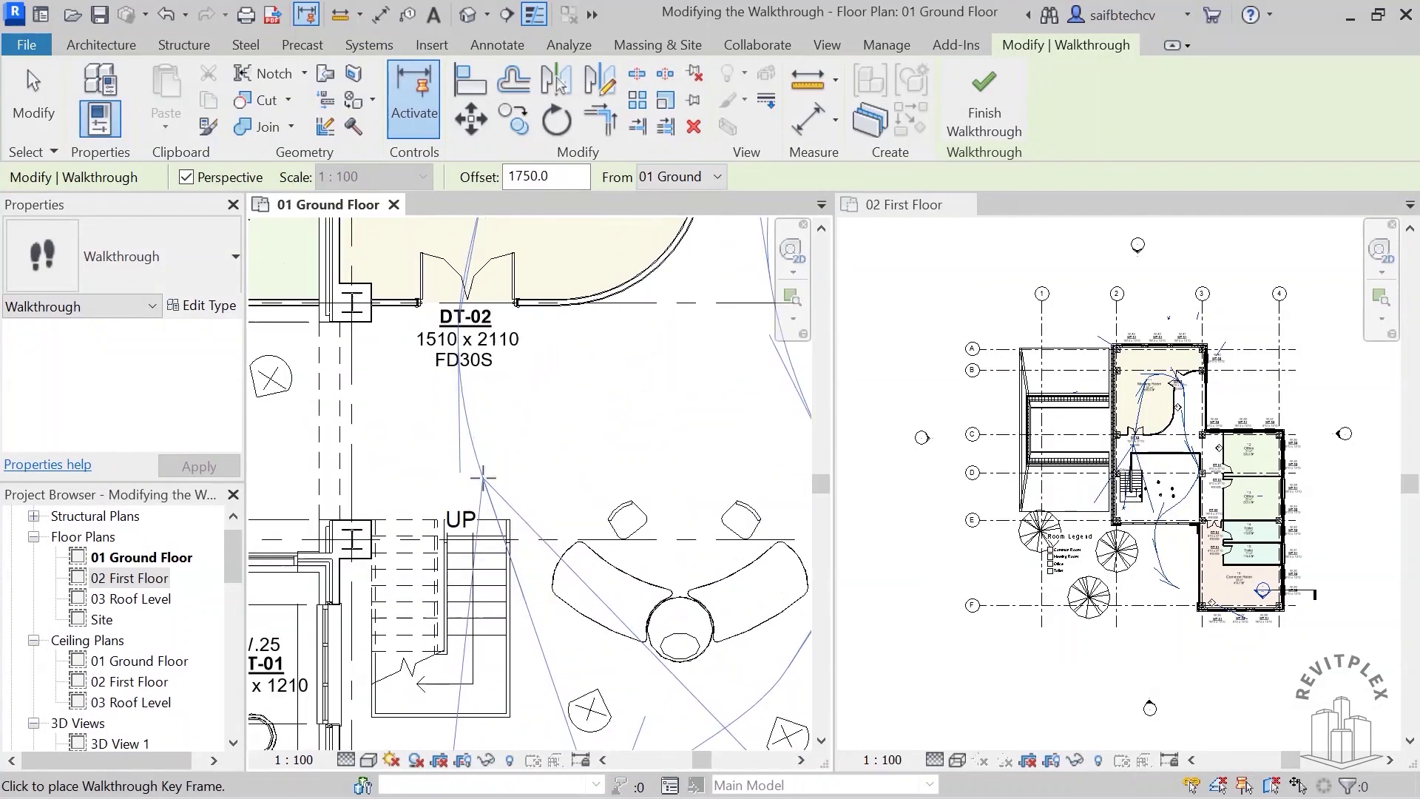
middle_drag(482, 477, 468, 441)
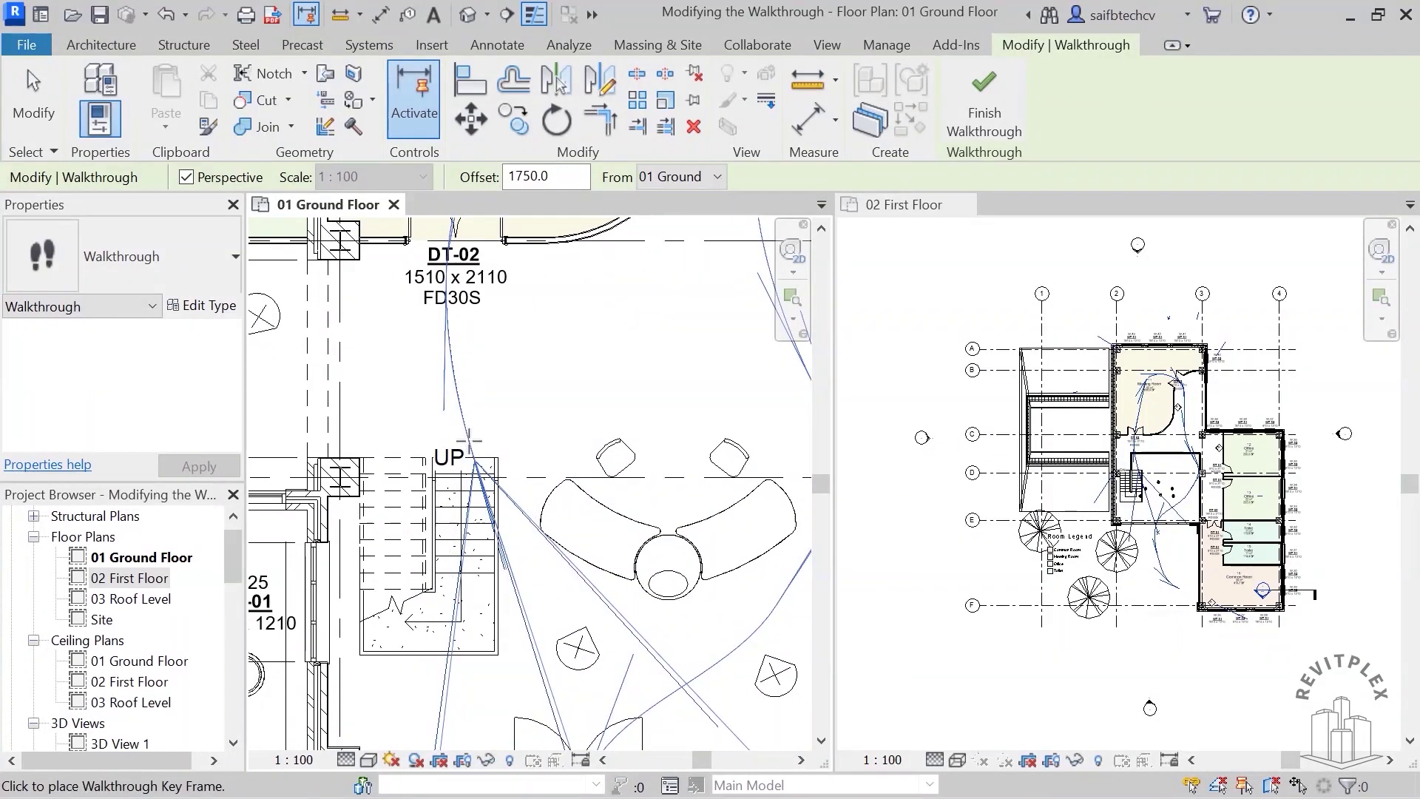
click(470, 438)
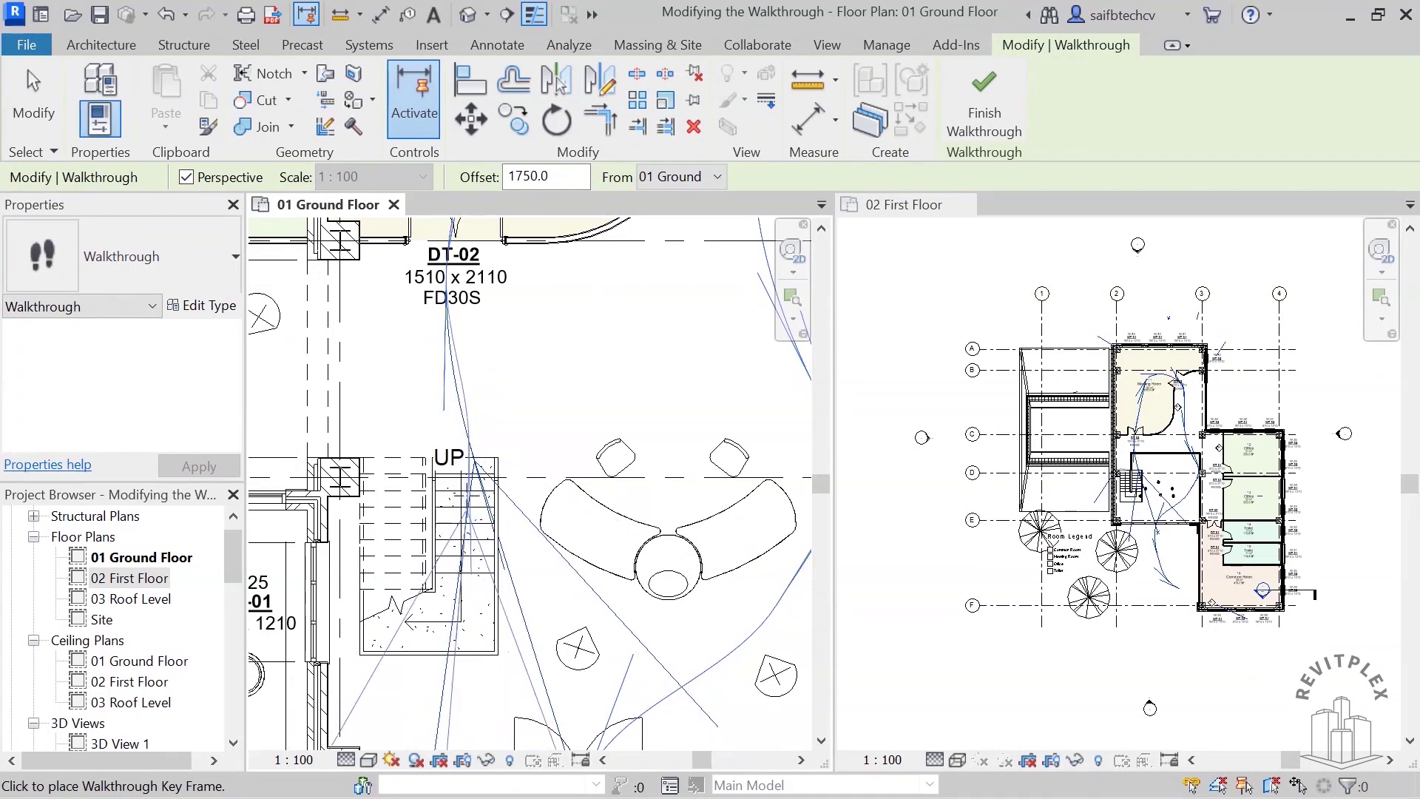
- Raise the walkthrough camera offset to 3250 and place a key frame on the stairs
click(519, 178)
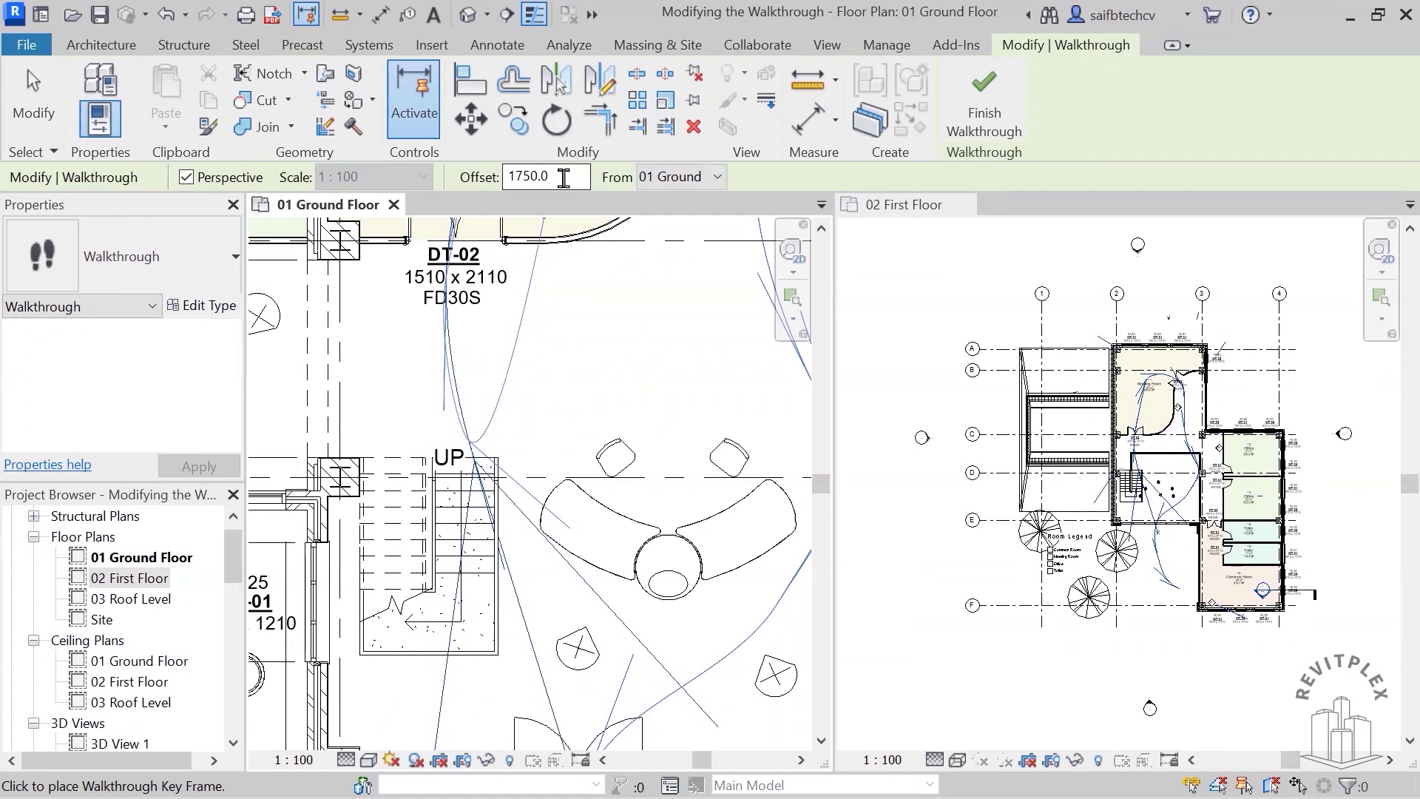
drag(563, 178, 537, 180)
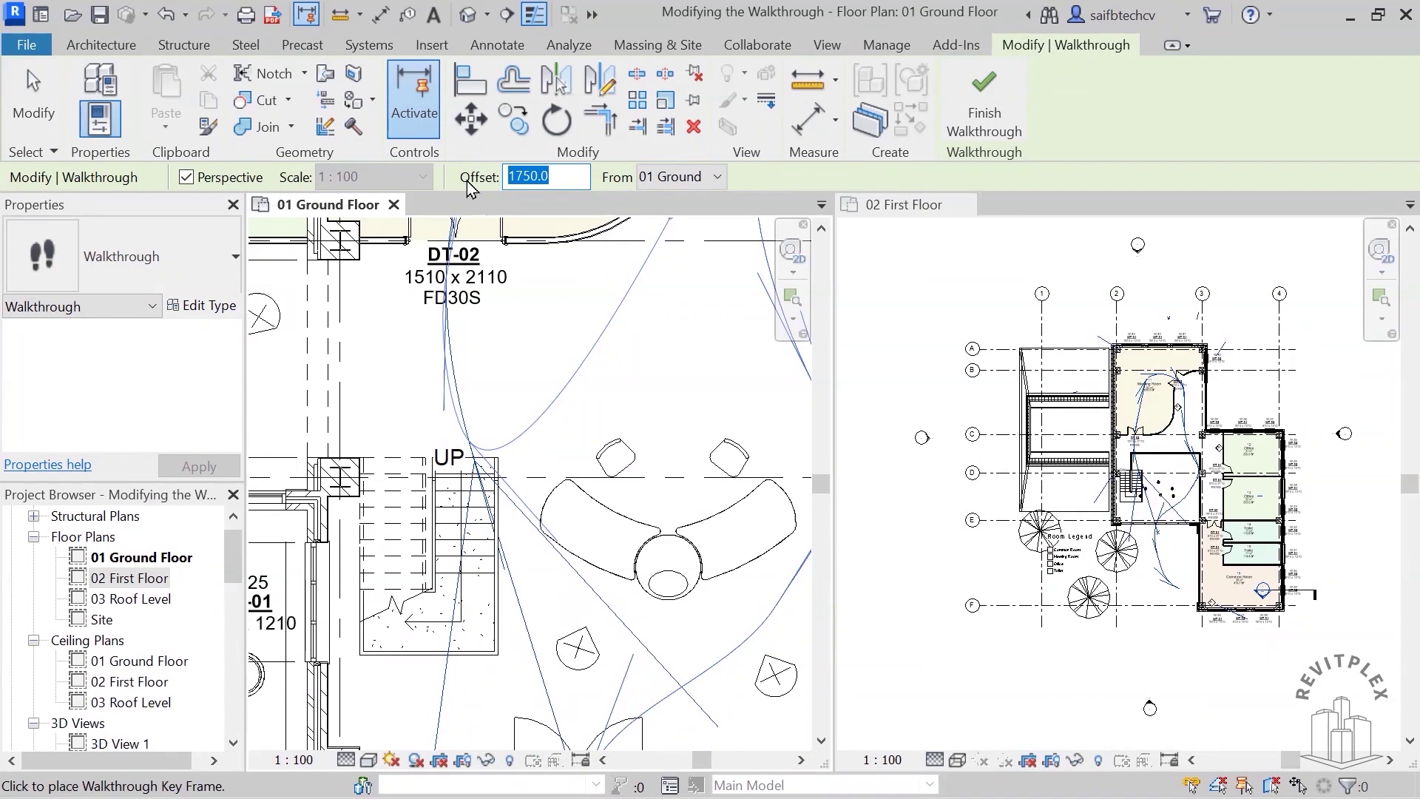
text(35)
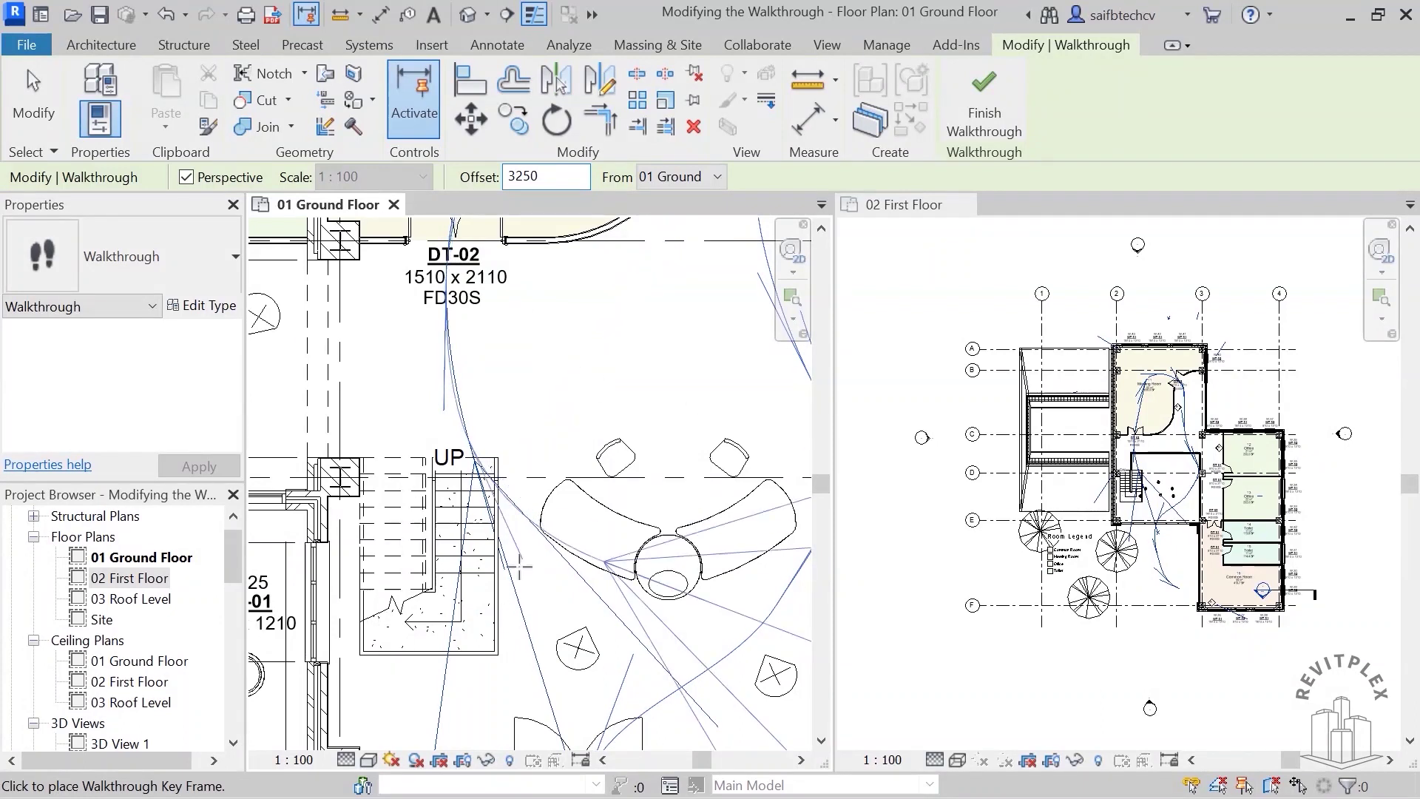
key(Return)
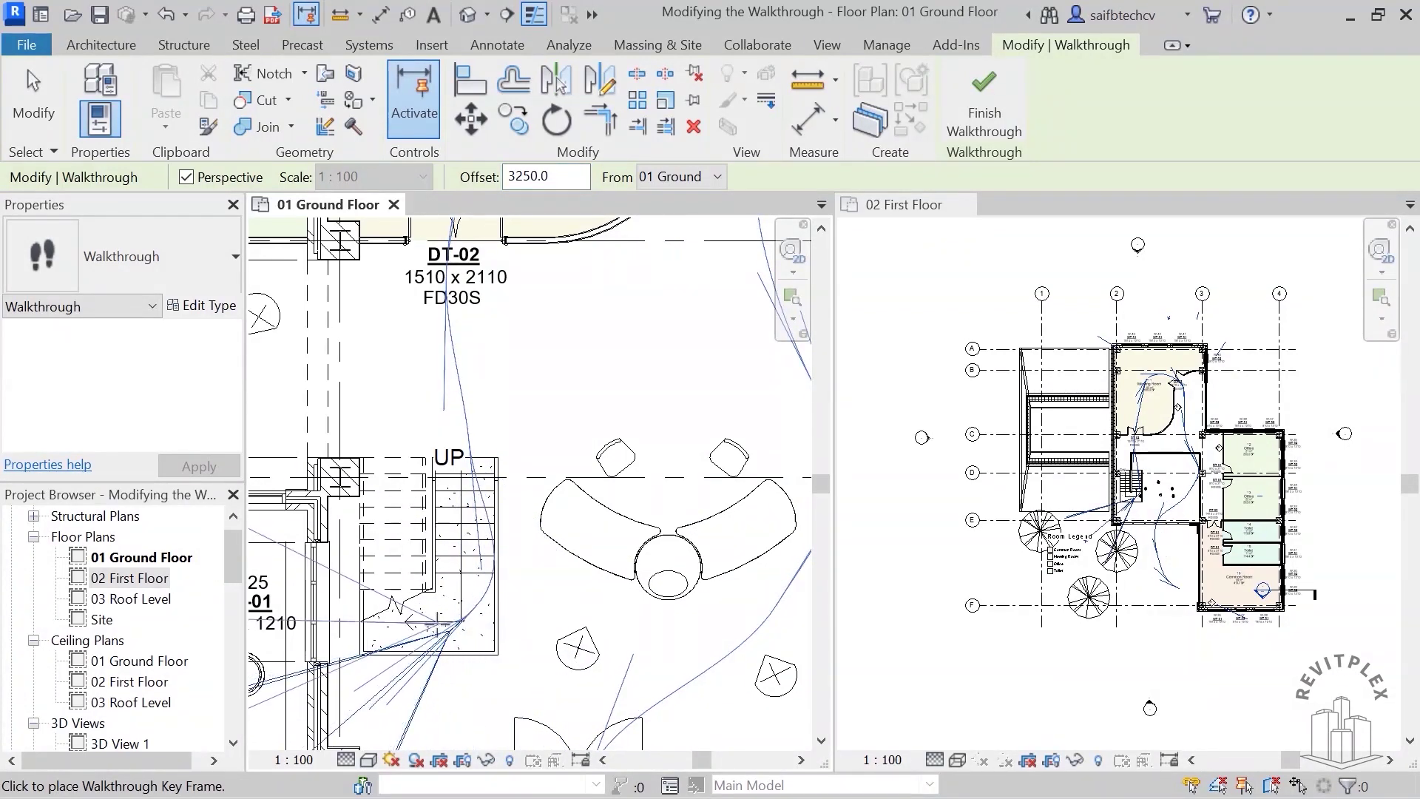
click(460, 618)
- Add a key frame bending the path upward, then set the offset to 1750 from 02 First Floor
click(400, 611)
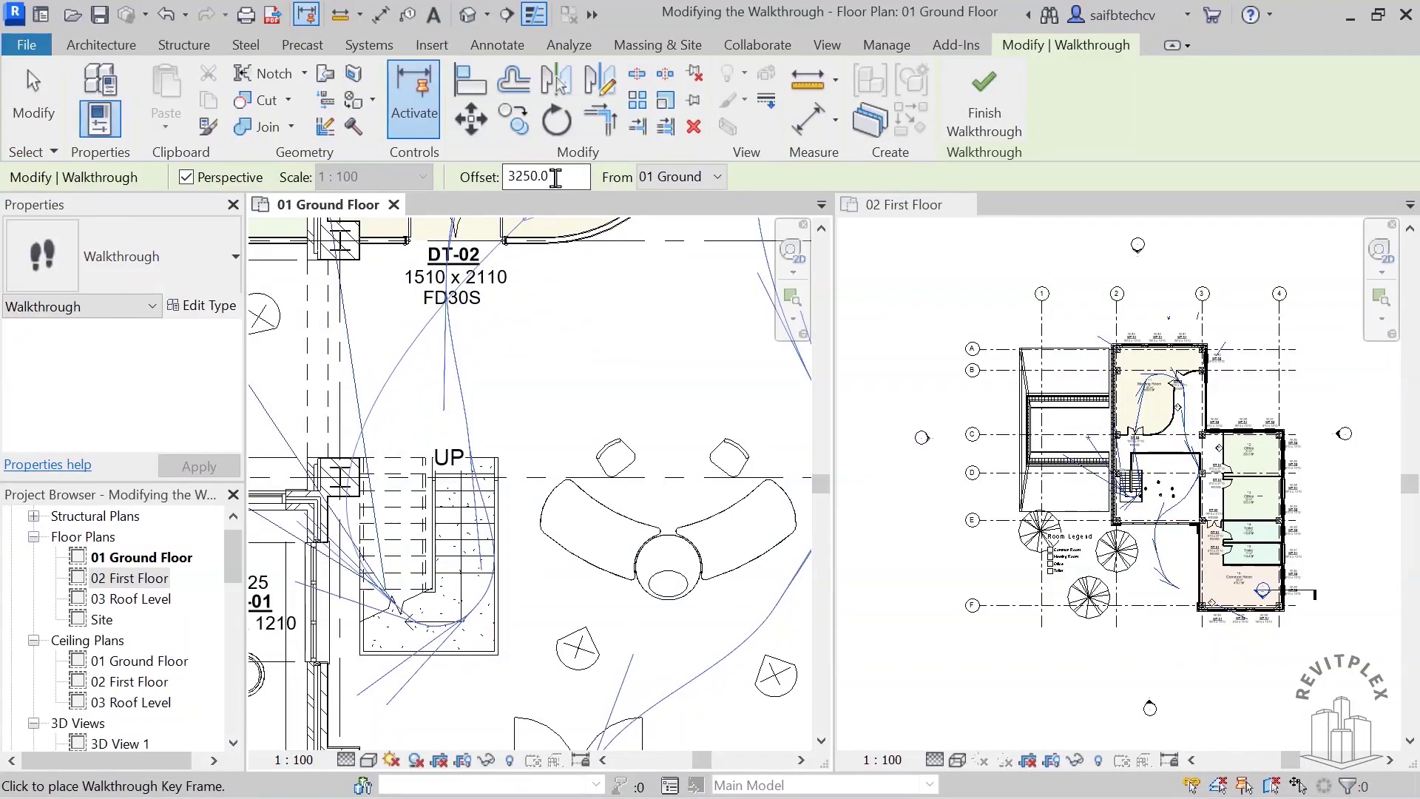
drag(553, 177, 494, 178)
text(1750)
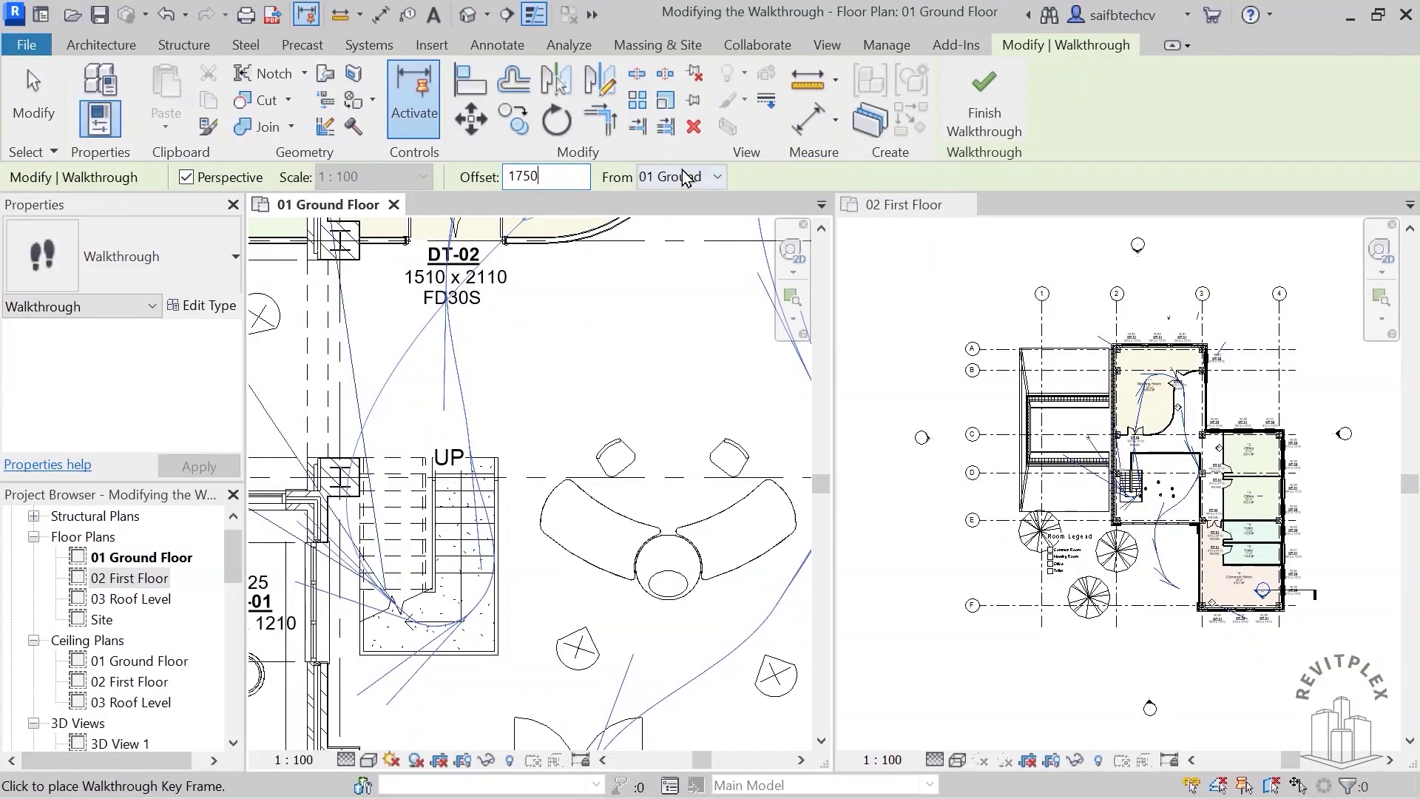
click(686, 179)
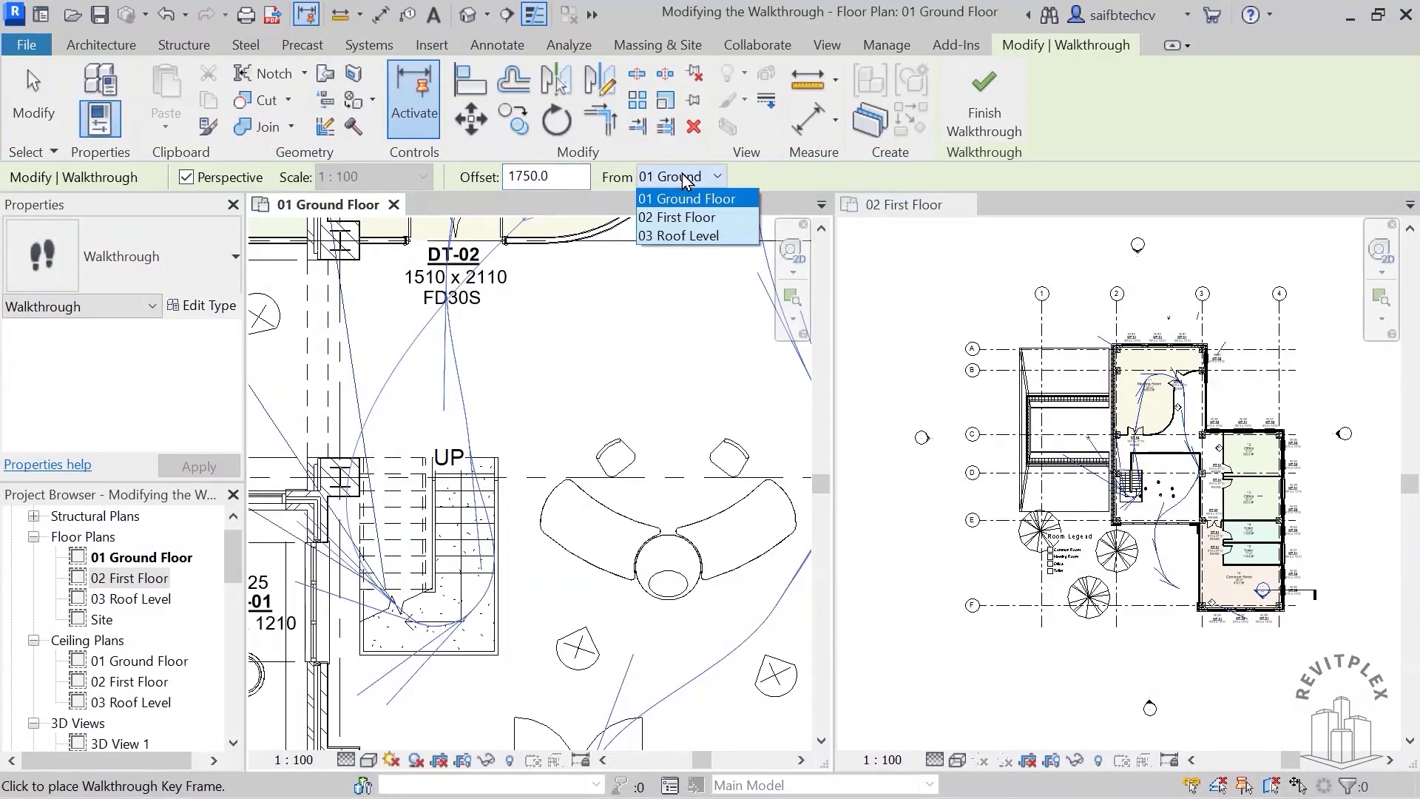
click(687, 217)
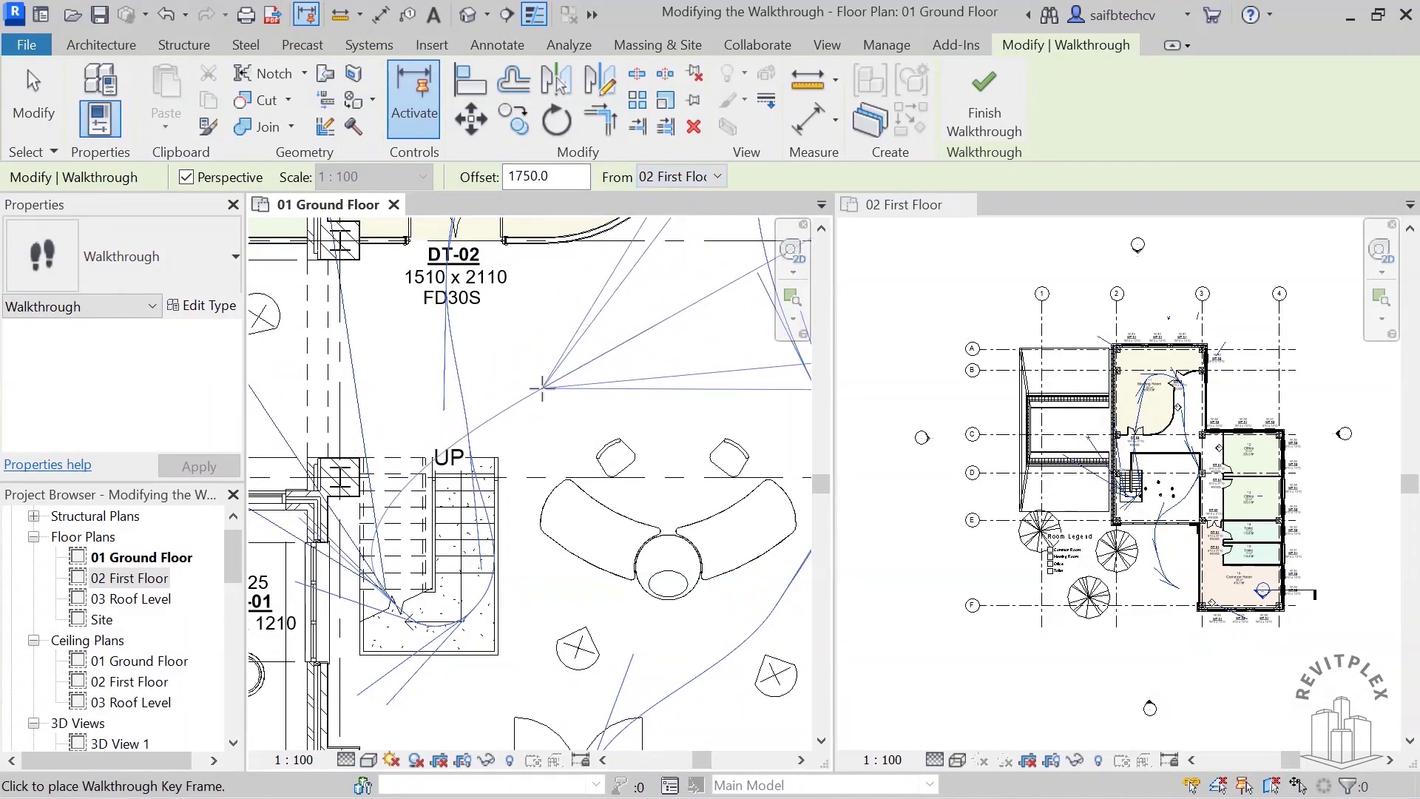
- Place a final key frame beside office 5 and finish the walkthrough path
scroll(518, 402, down, 2)
middle_drag(507, 342, 390, 470)
scroll(509, 437, down, 2)
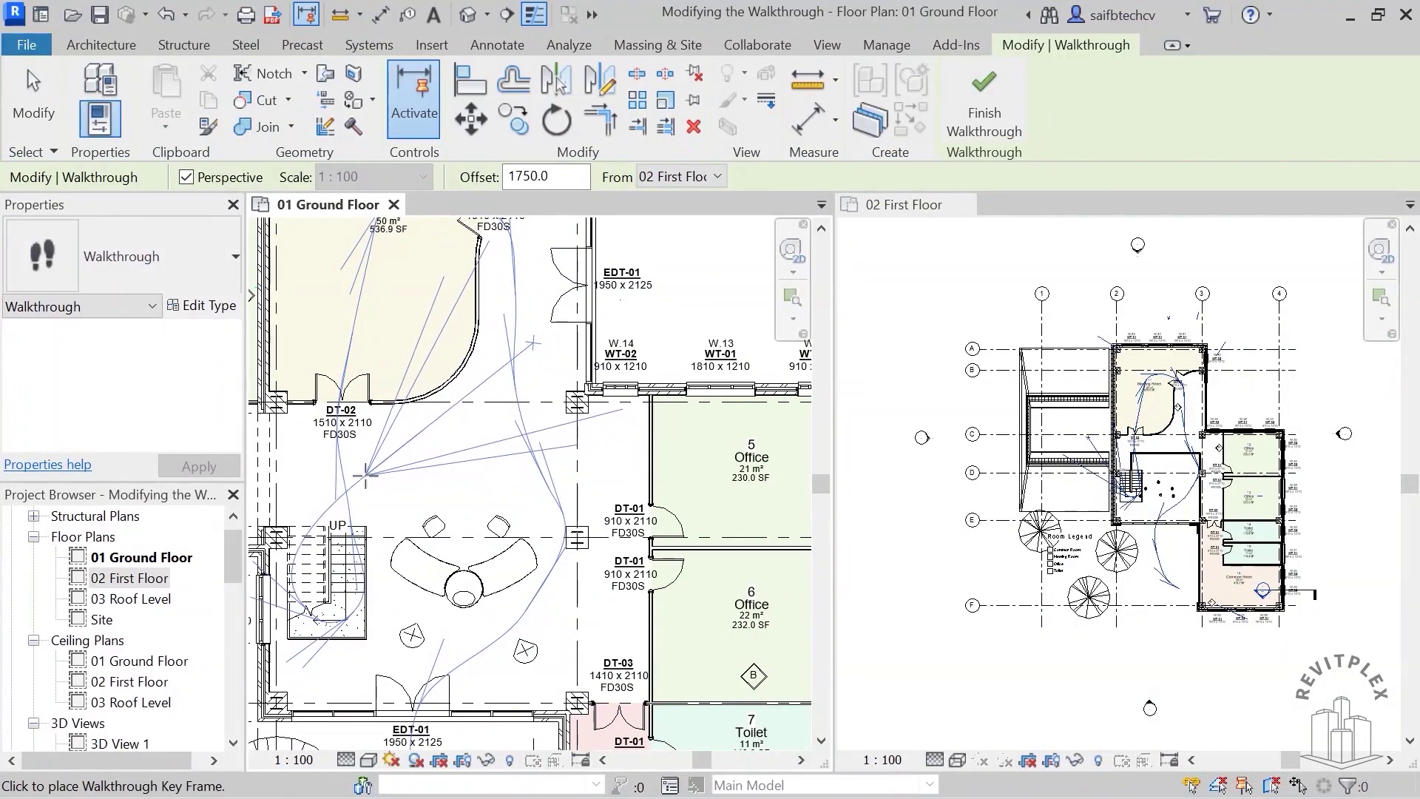
click(381, 473)
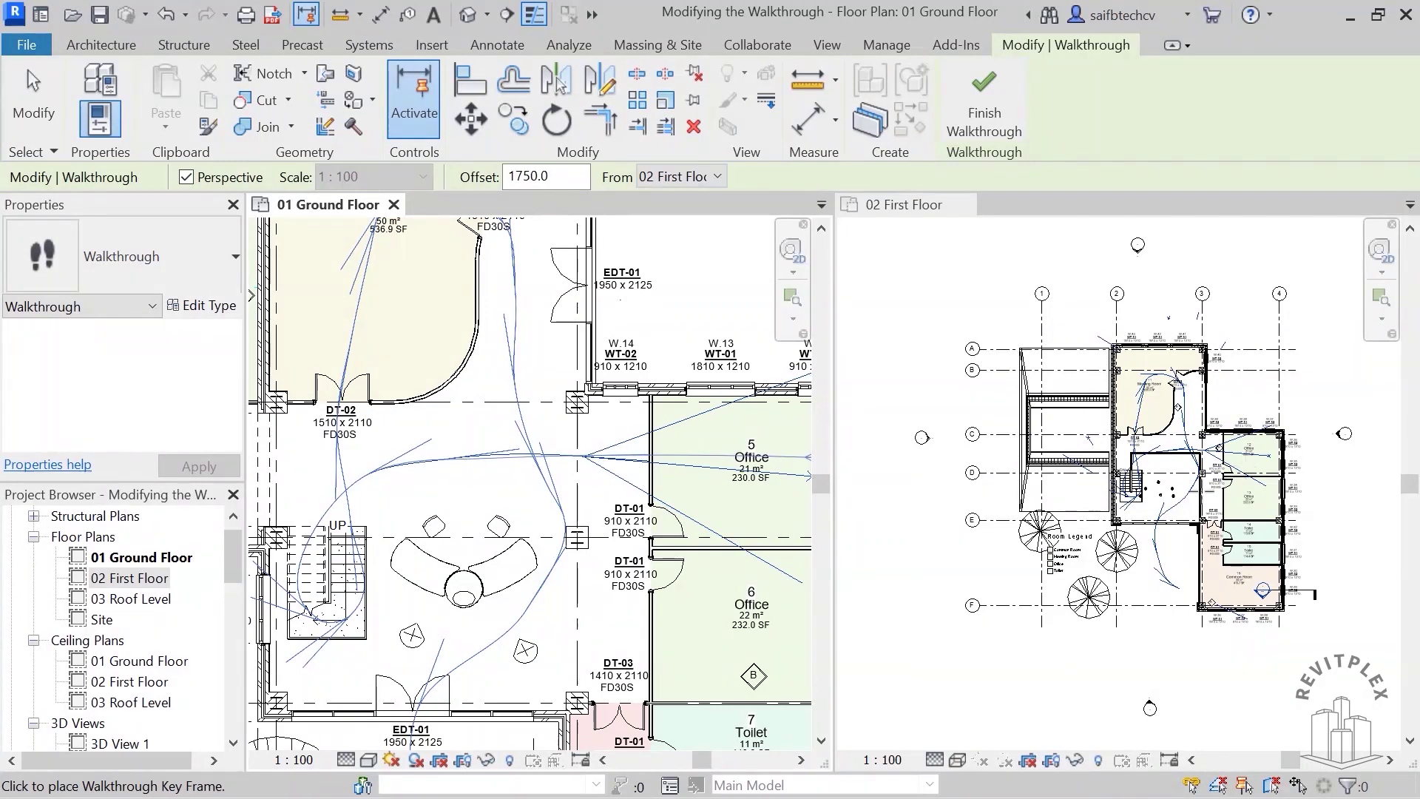
scroll(1221, 553, up, 5)
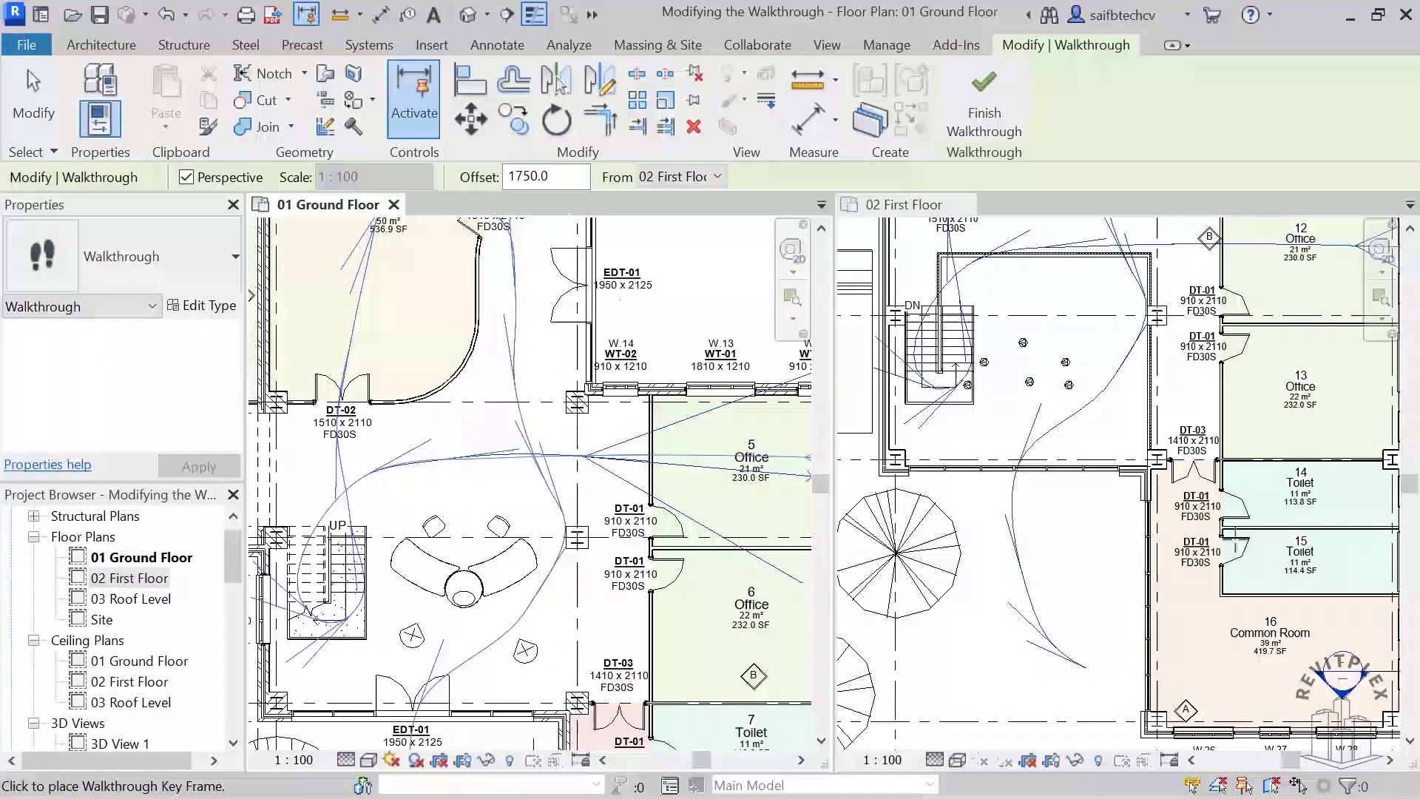
key(Escape)
- Select the finished walkthrough and put it into Edit Walkthrough mode in the 01 Ground Floor plan
middle_drag(1101, 592, 1022, 640)
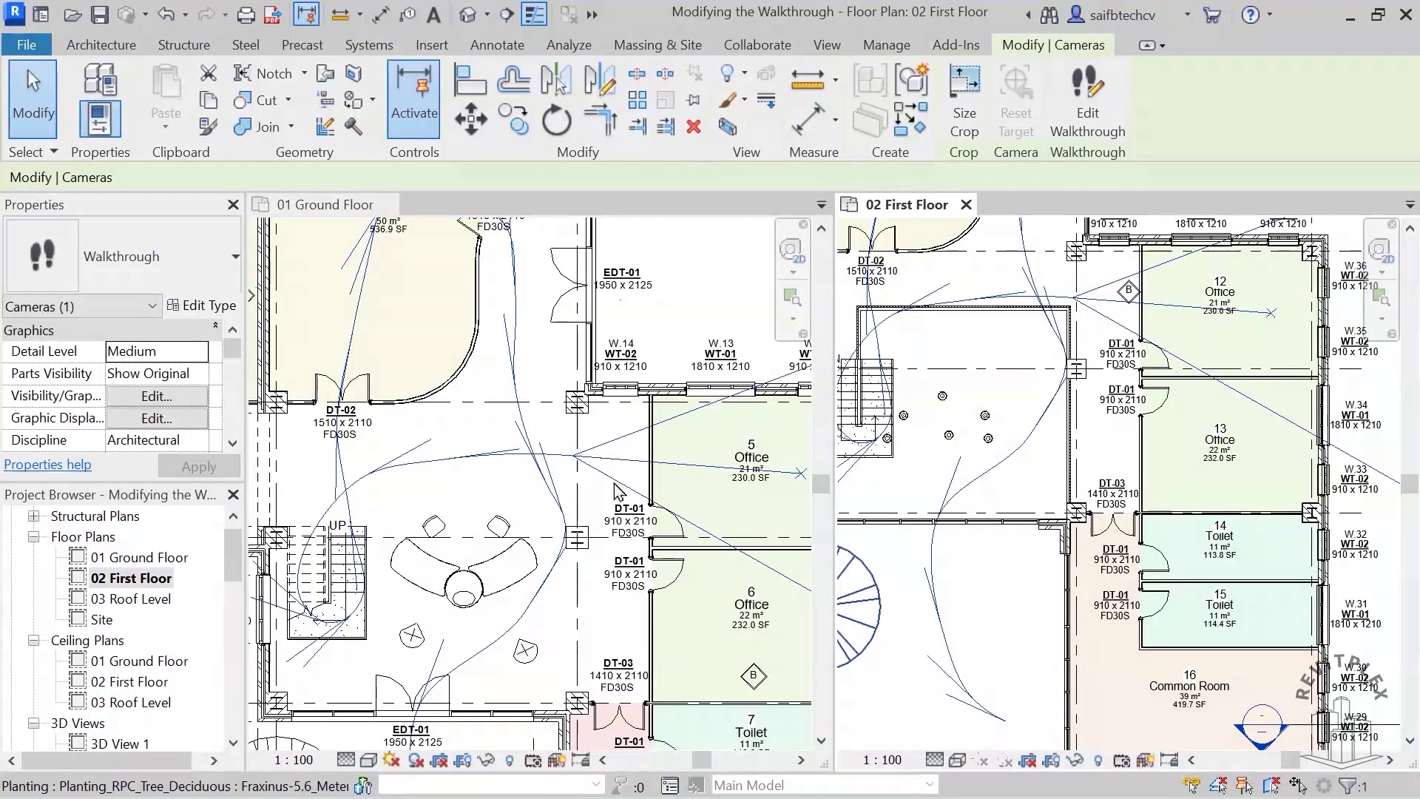
click(598, 509)
scroll(636, 486, down, 1)
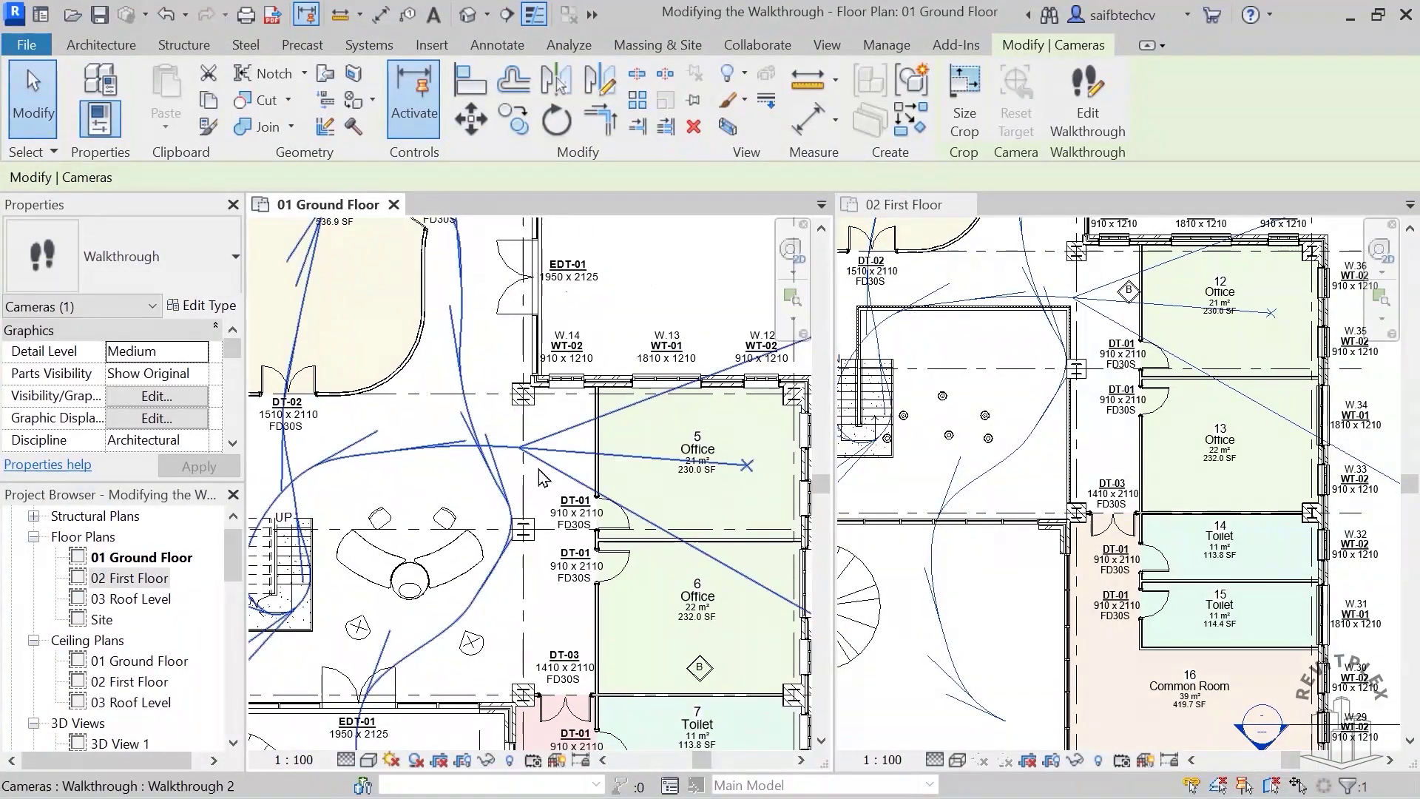
scroll(618, 493, down, 1)
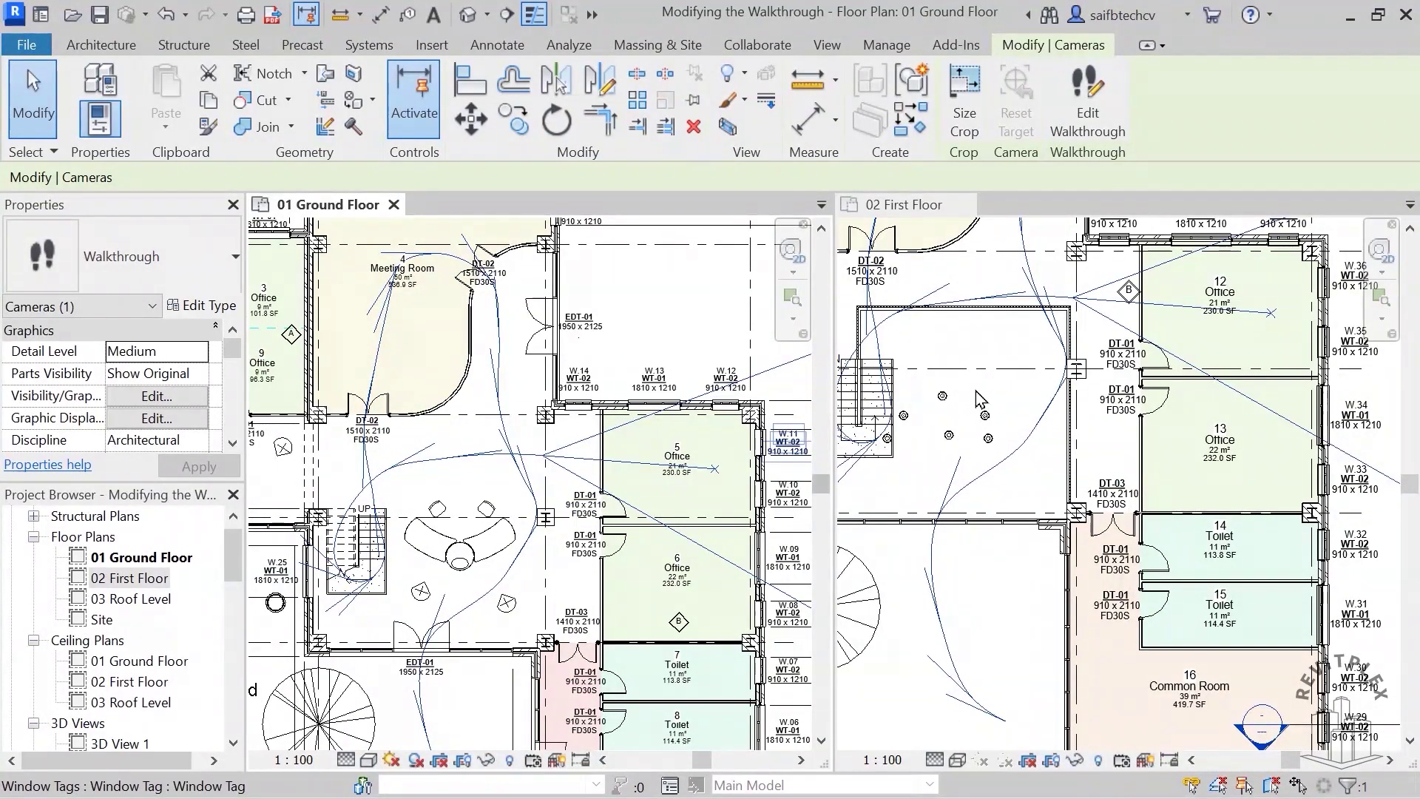
click(1116, 131)
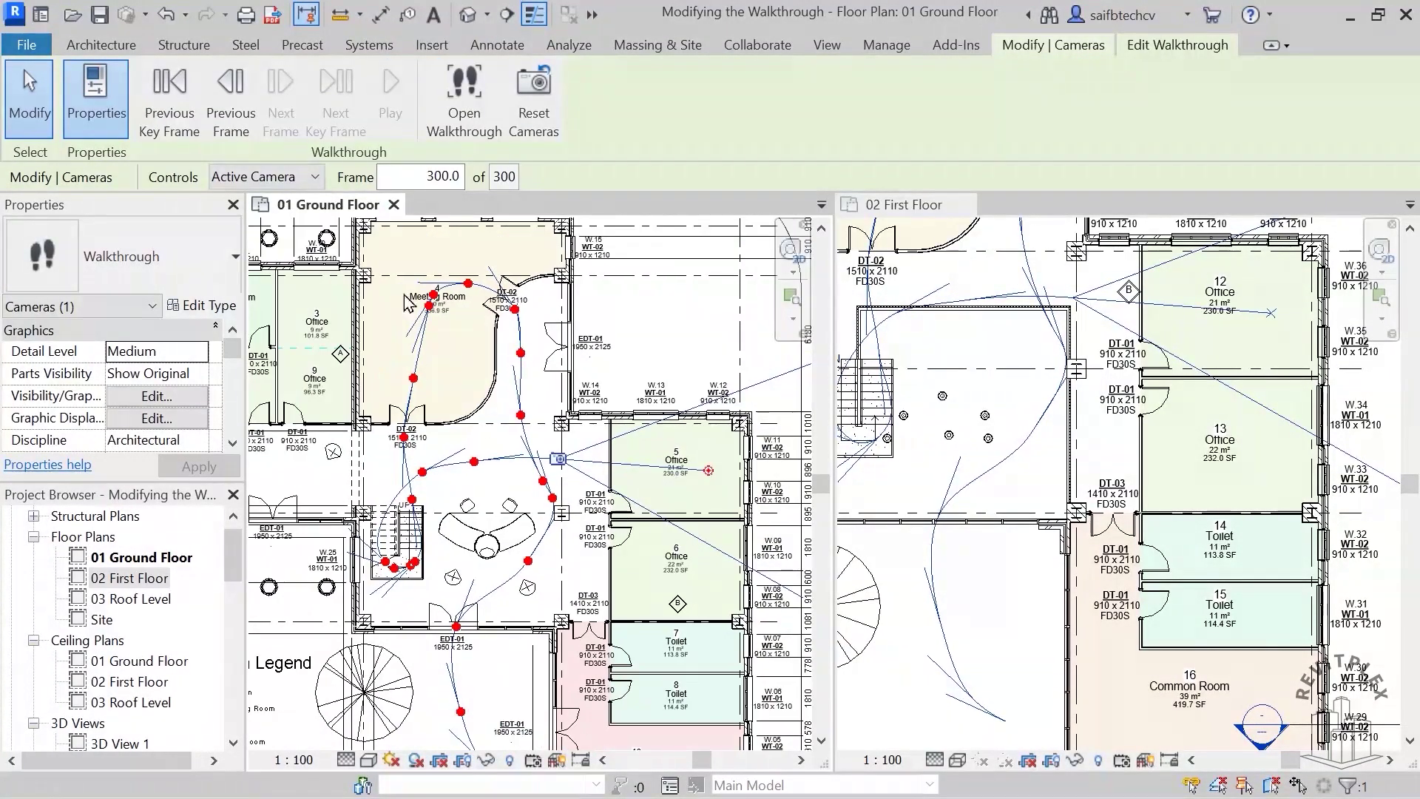
- Set the walkthrough's current frame to 1 of 300
click(468, 176)
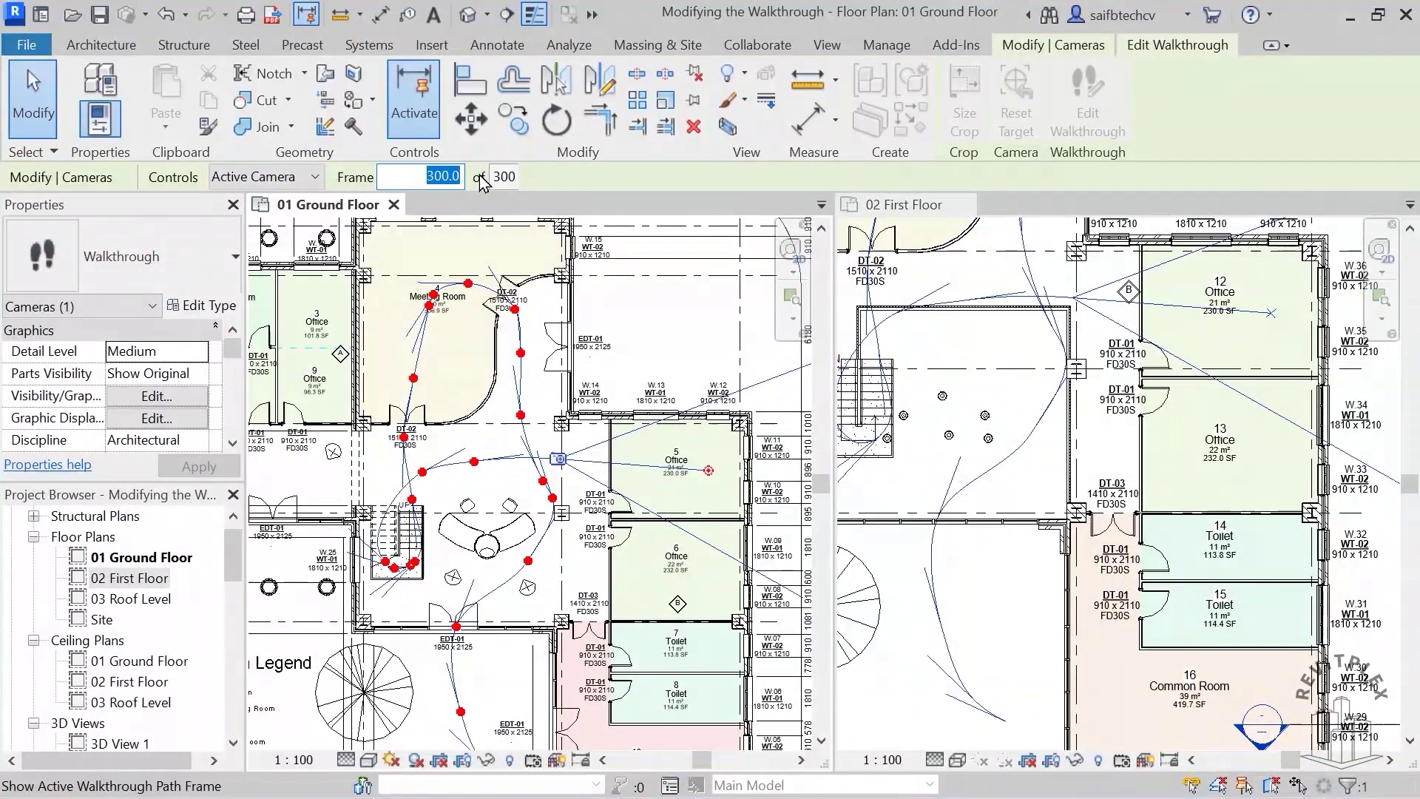
text(1)
key(Return)
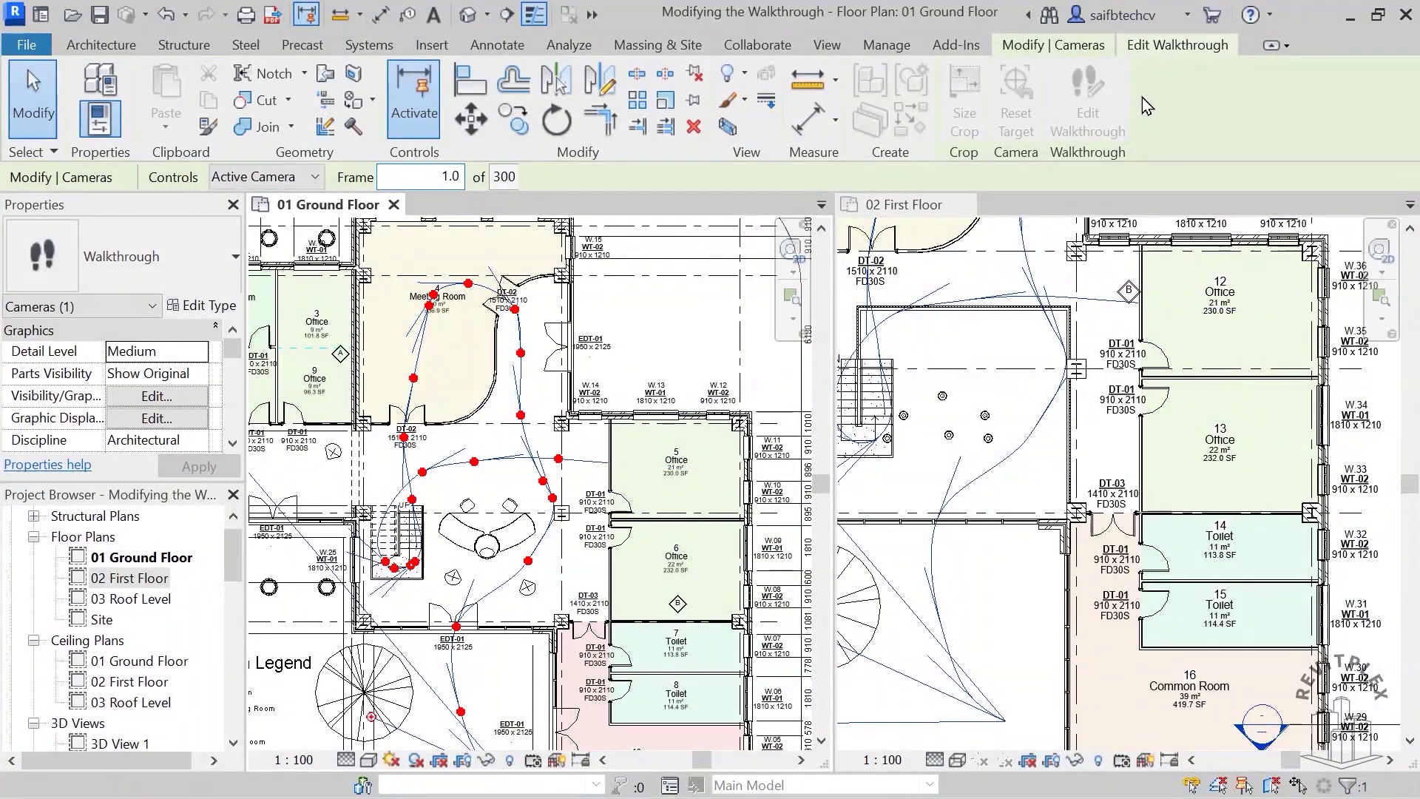
click(1173, 51)
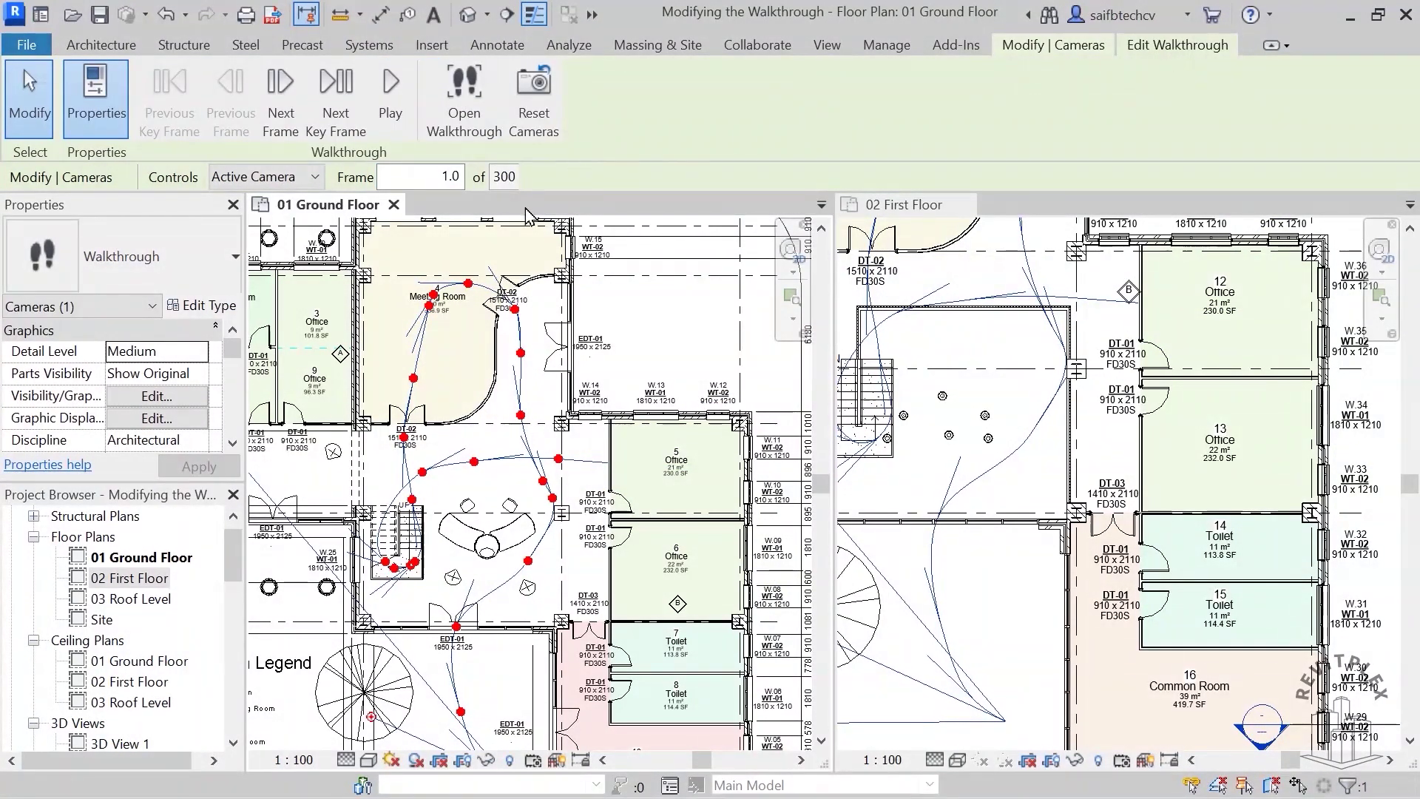
scroll(627, 473, down, 2)
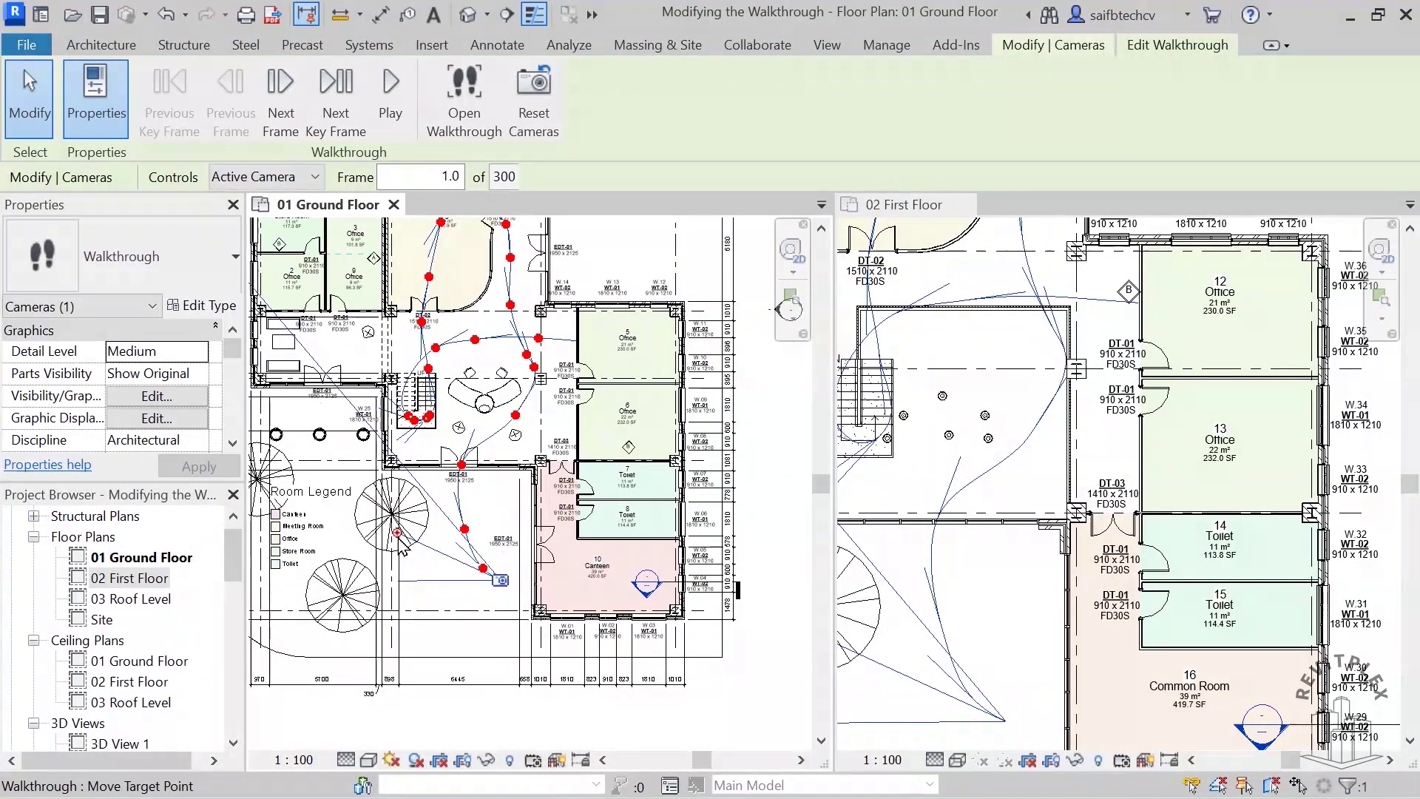
- Step the camera through every key frame, re-aiming it early on, until frame 300 of 300
drag(397, 533, 404, 520)
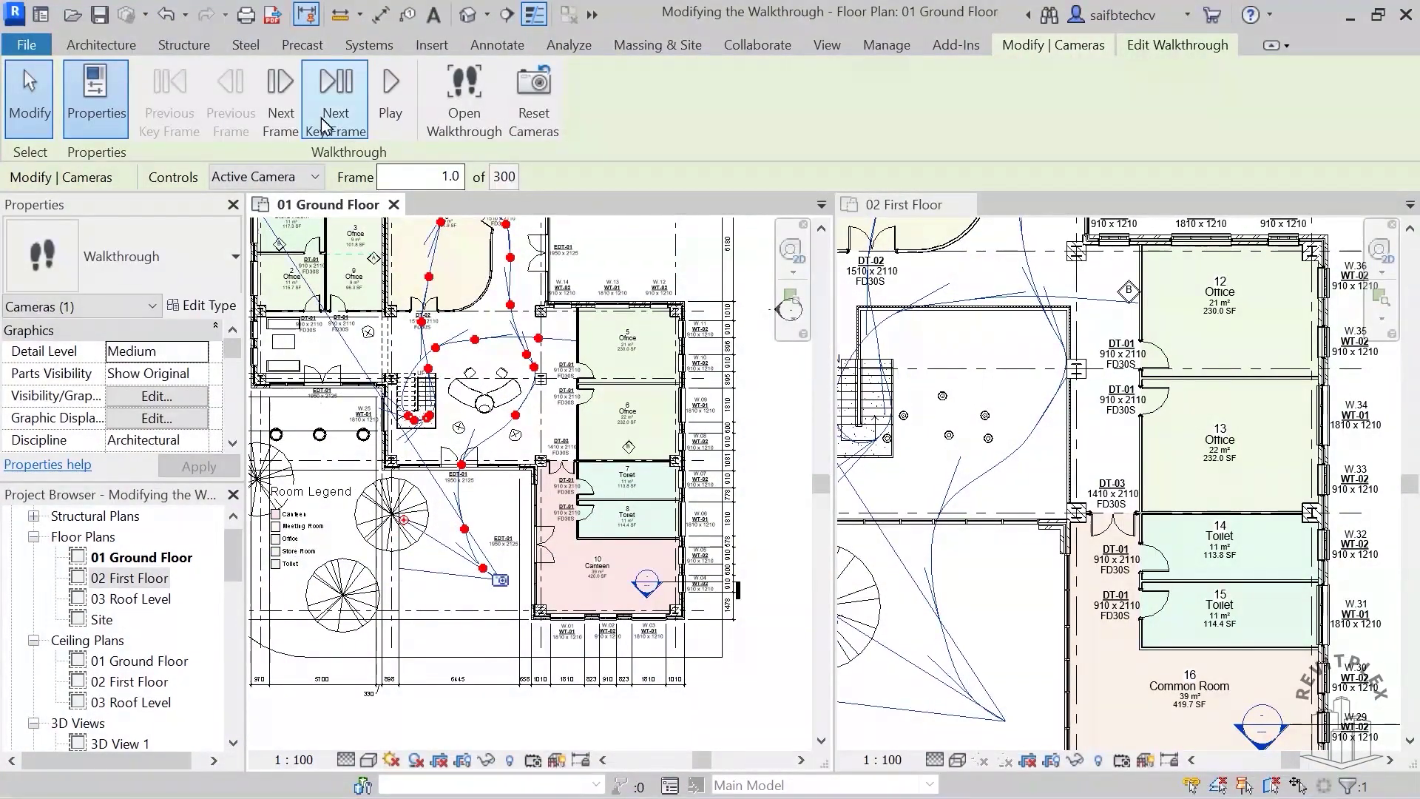
click(336, 96)
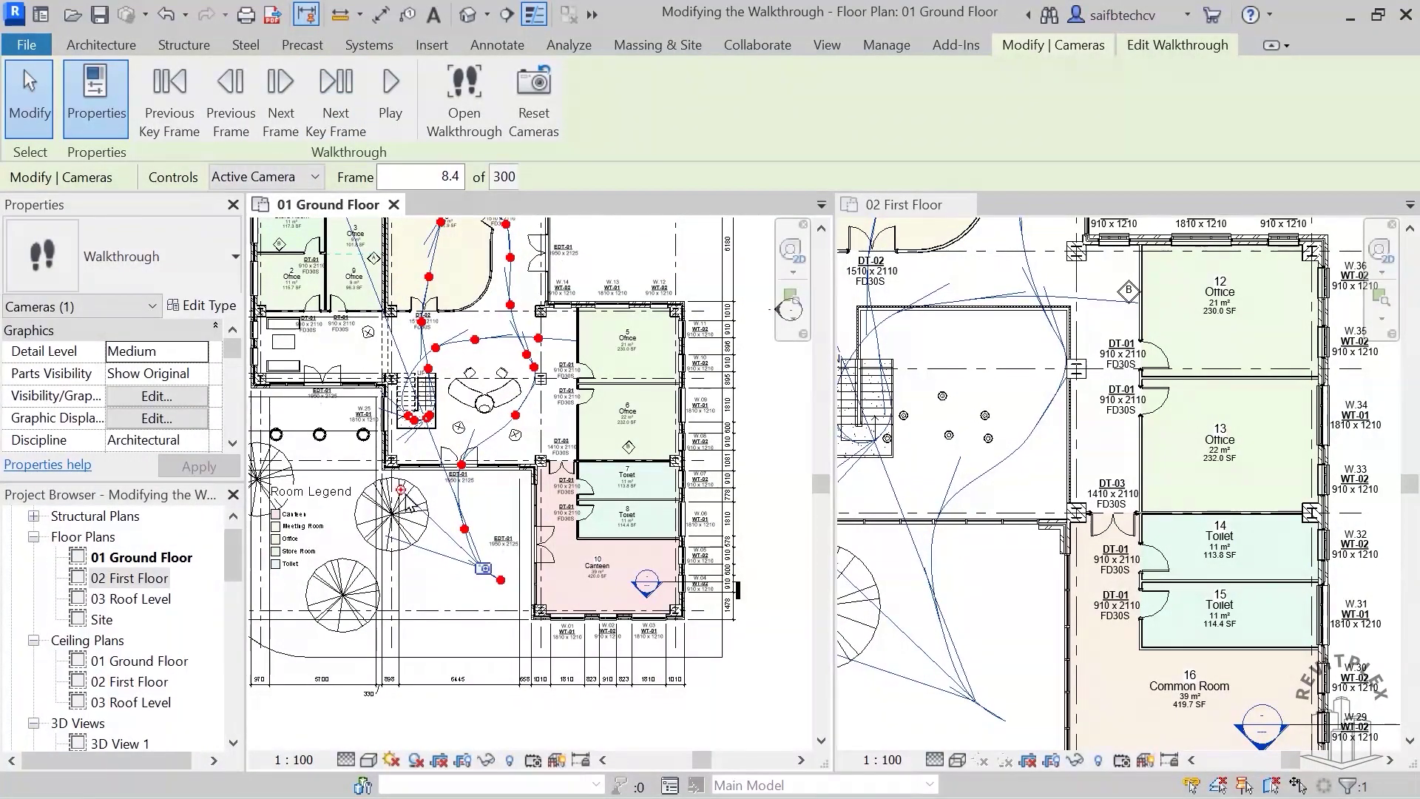
drag(405, 502, 418, 474)
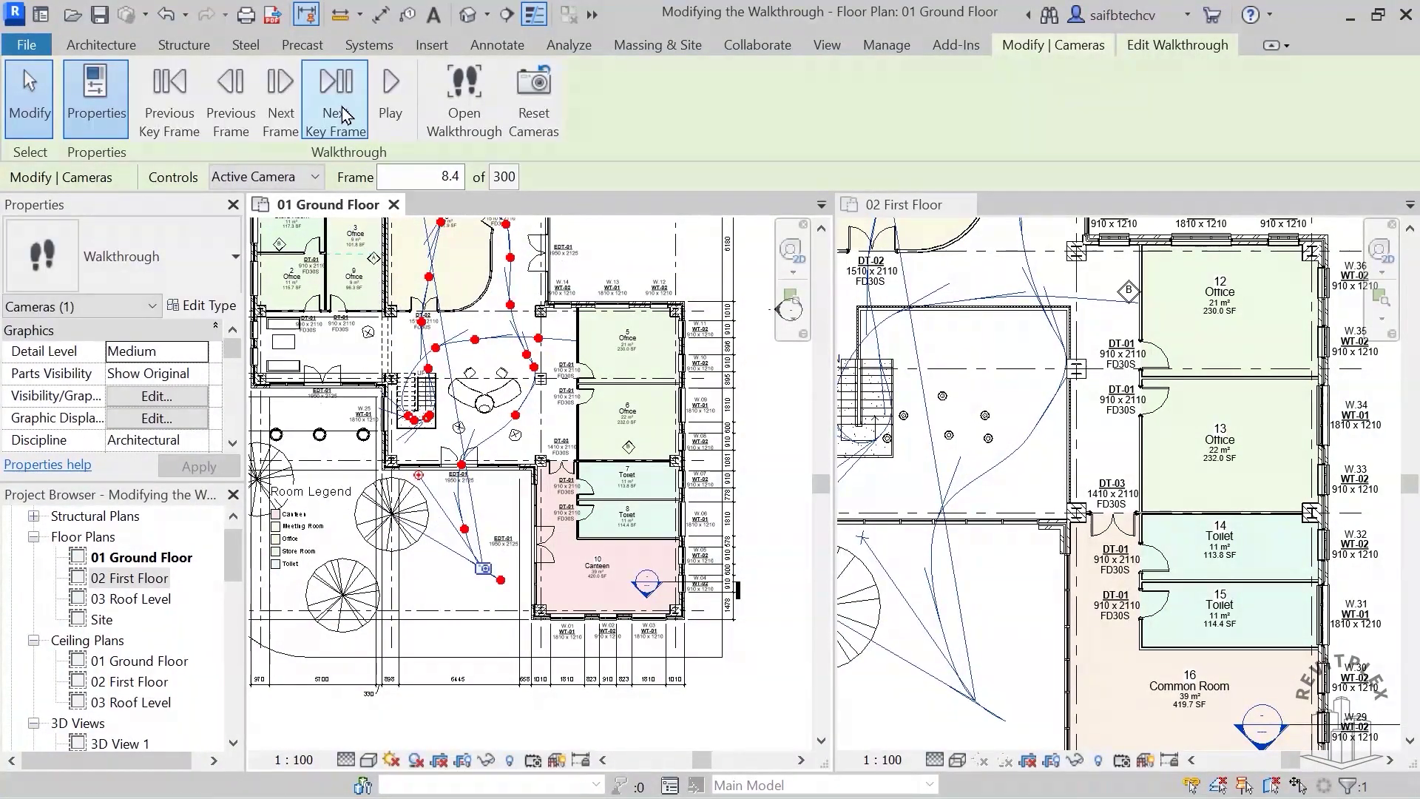
click(341, 115)
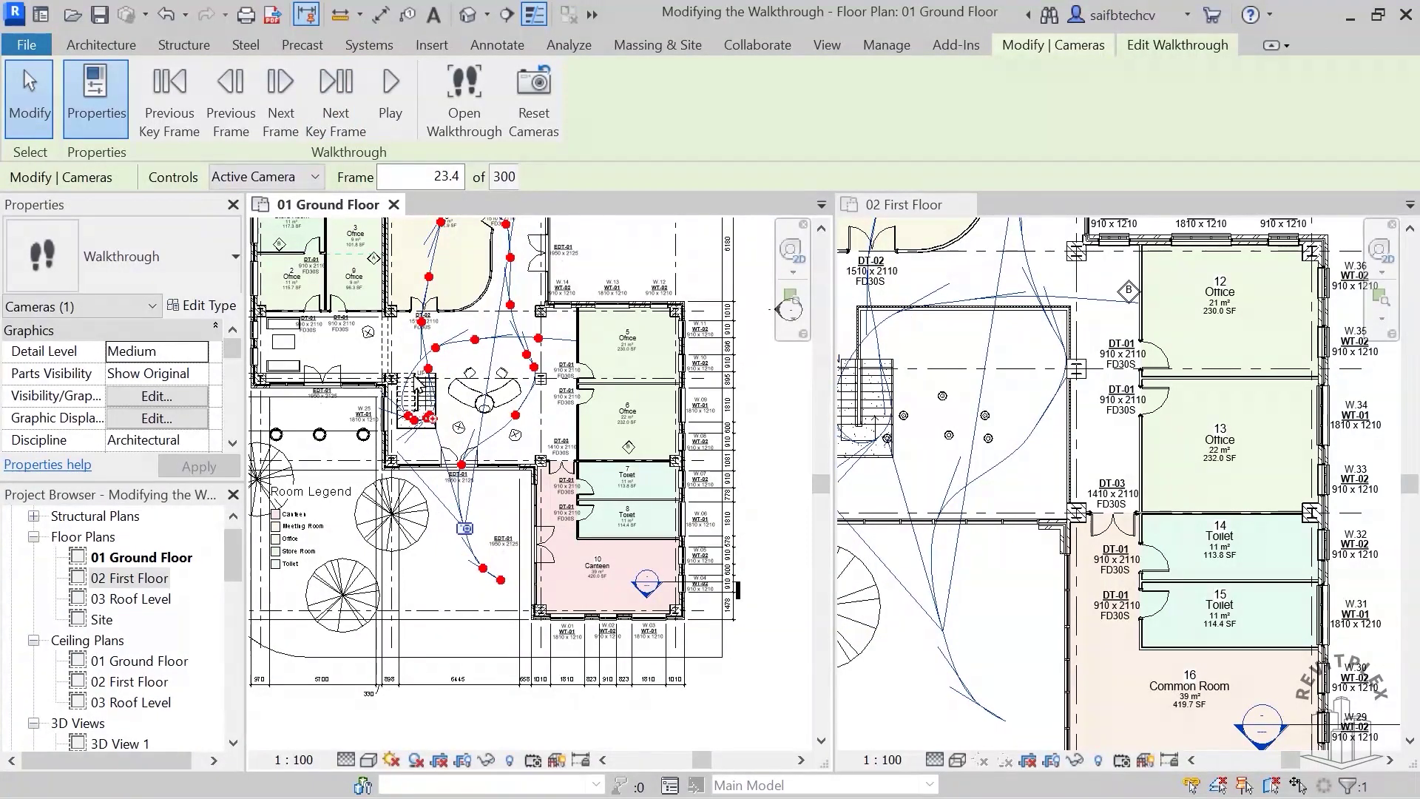
click(336, 118)
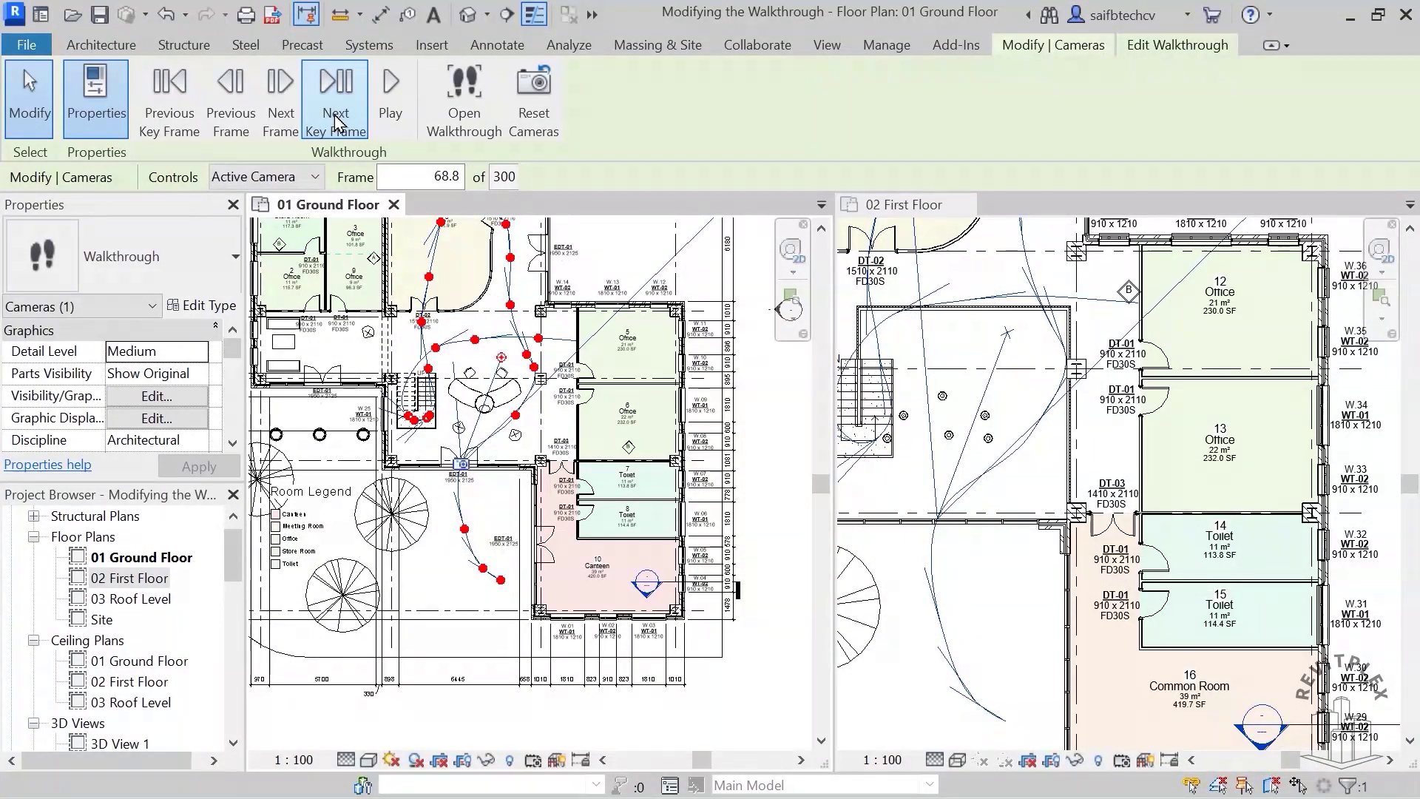
click(337, 119)
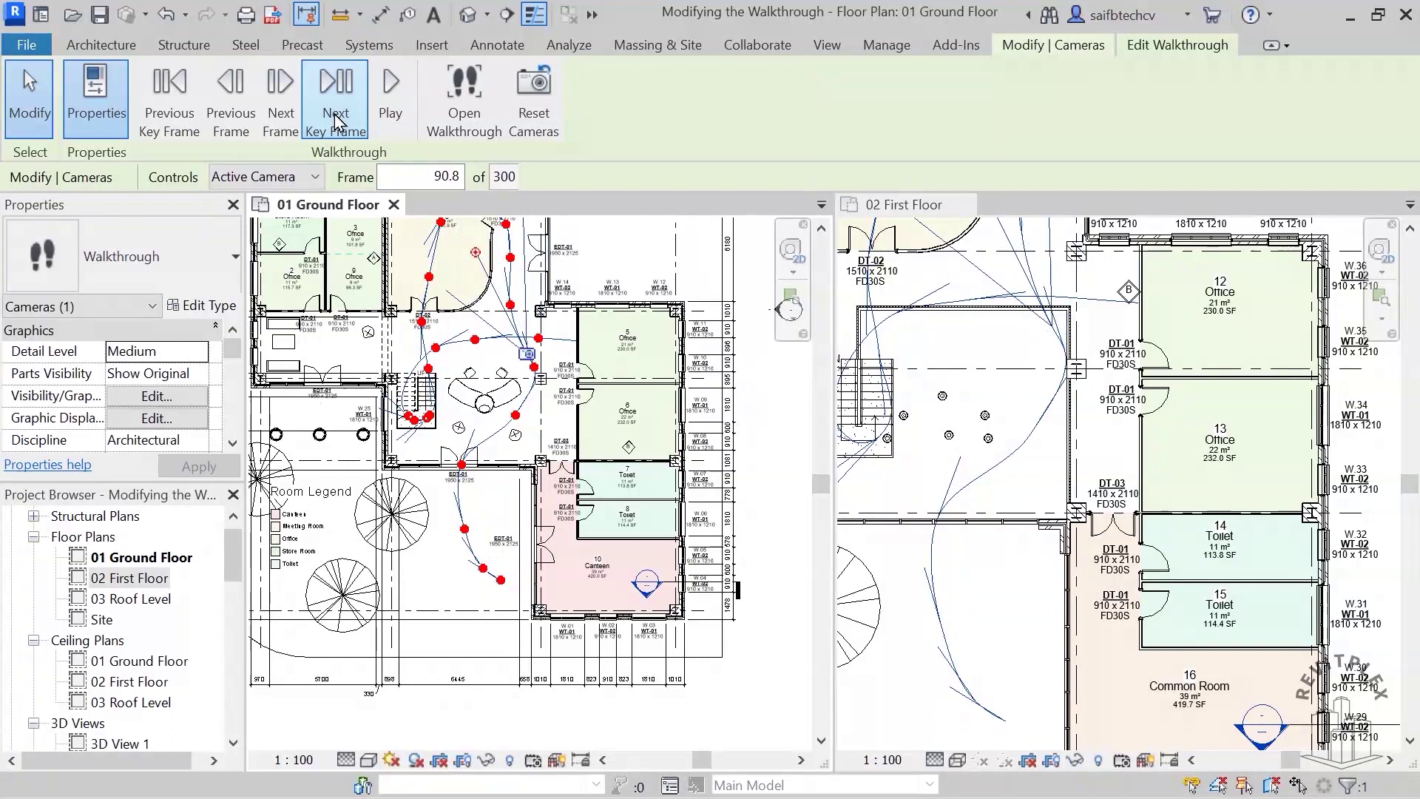
click(336, 118)
click(336, 118)
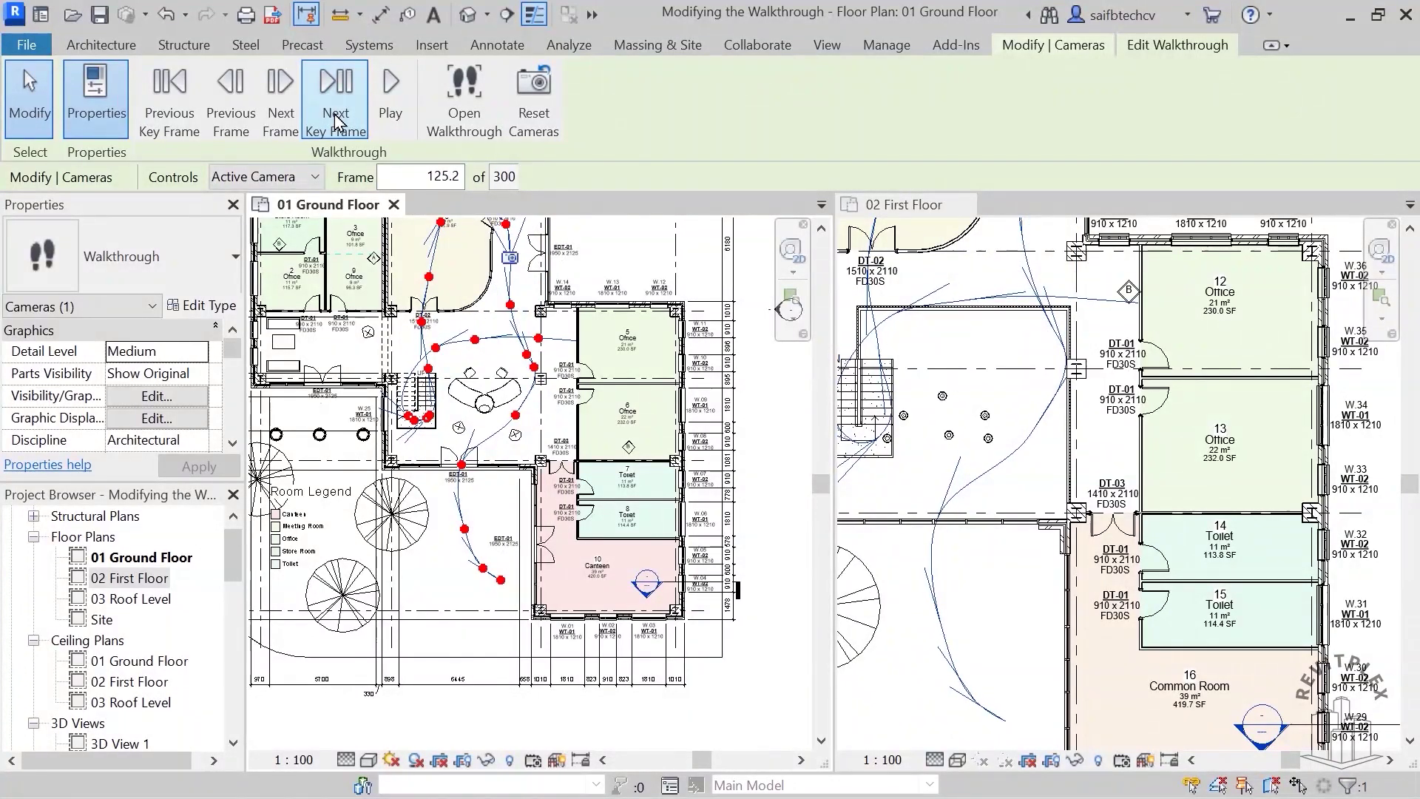
click(336, 119)
click(336, 118)
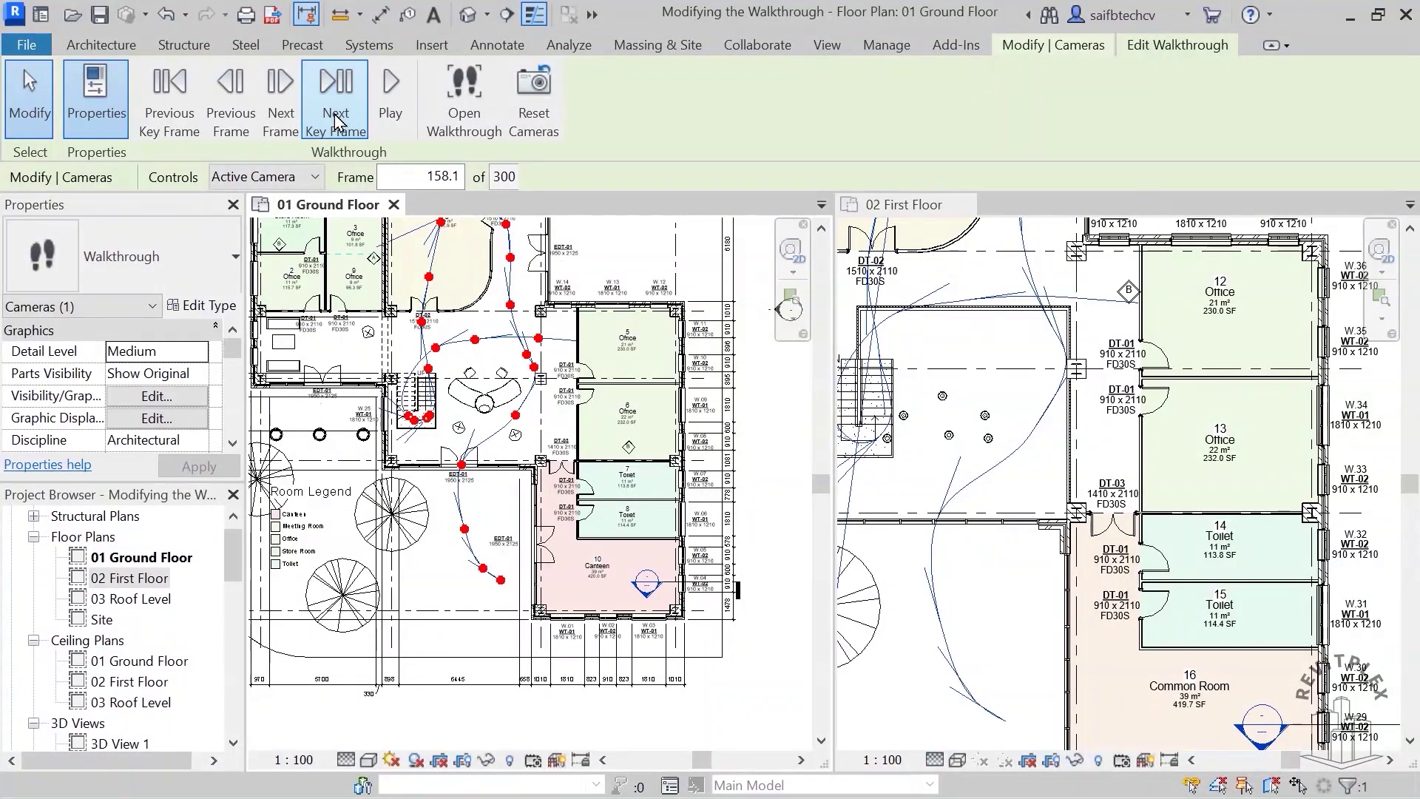
click(337, 118)
click(336, 118)
click(337, 119)
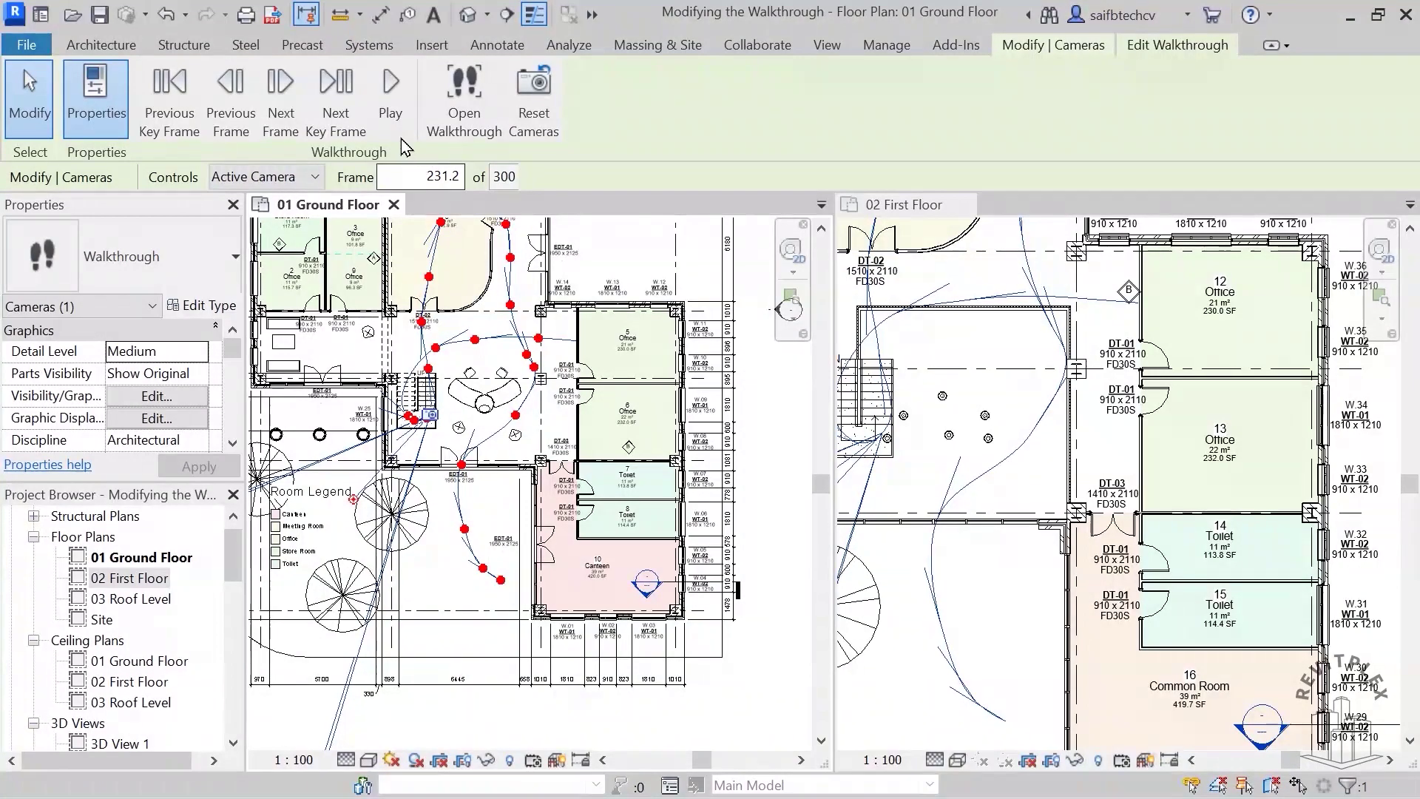
click(339, 118)
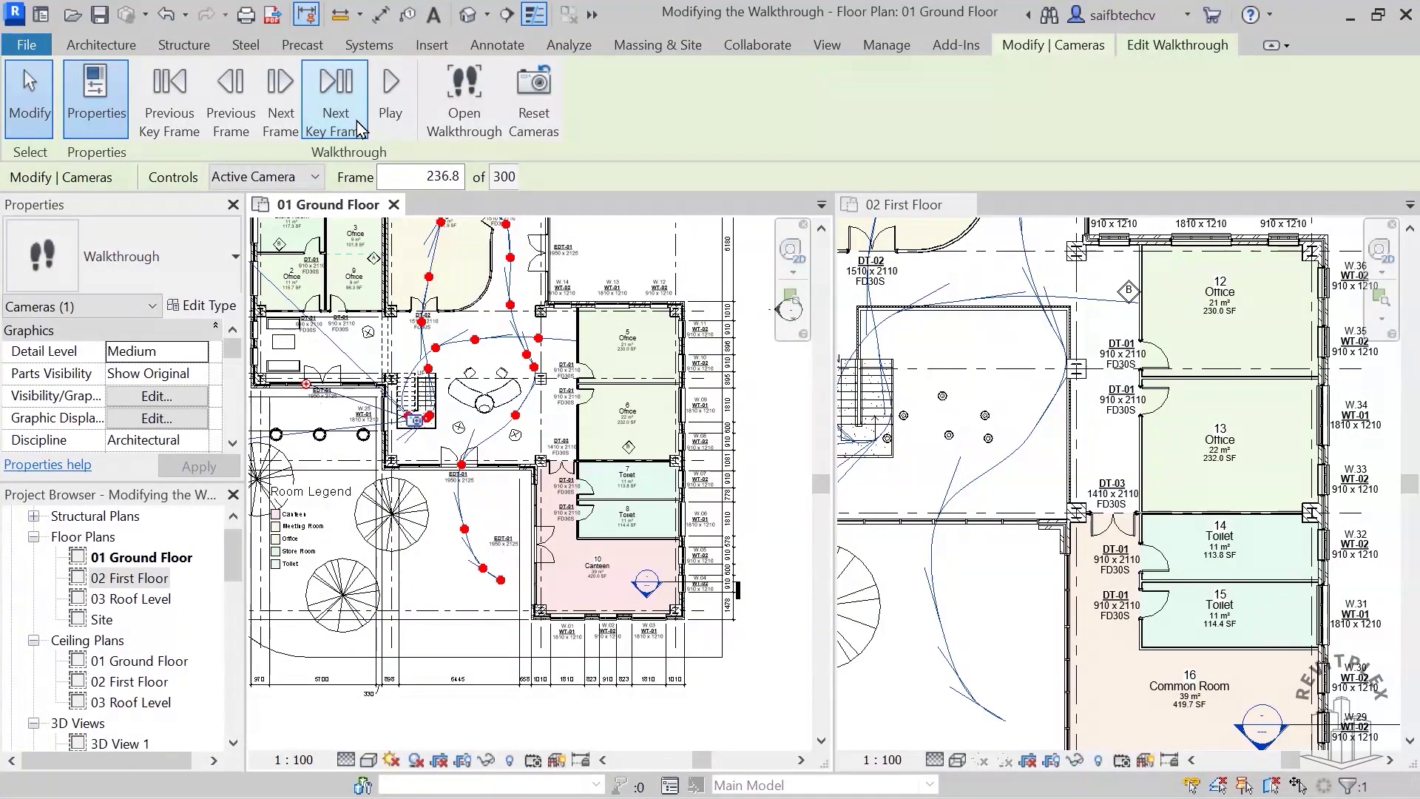
click(359, 129)
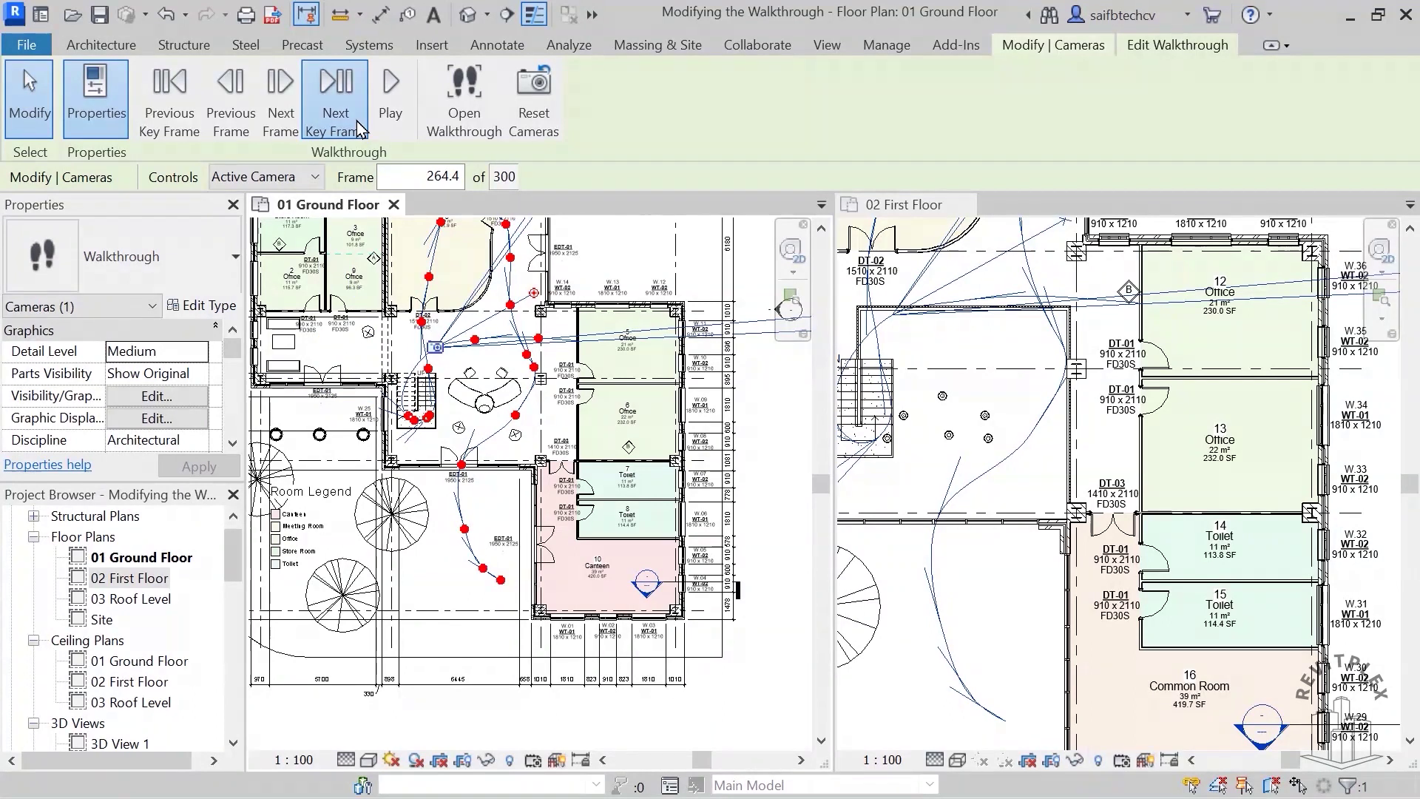
click(359, 130)
click(359, 129)
click(358, 129)
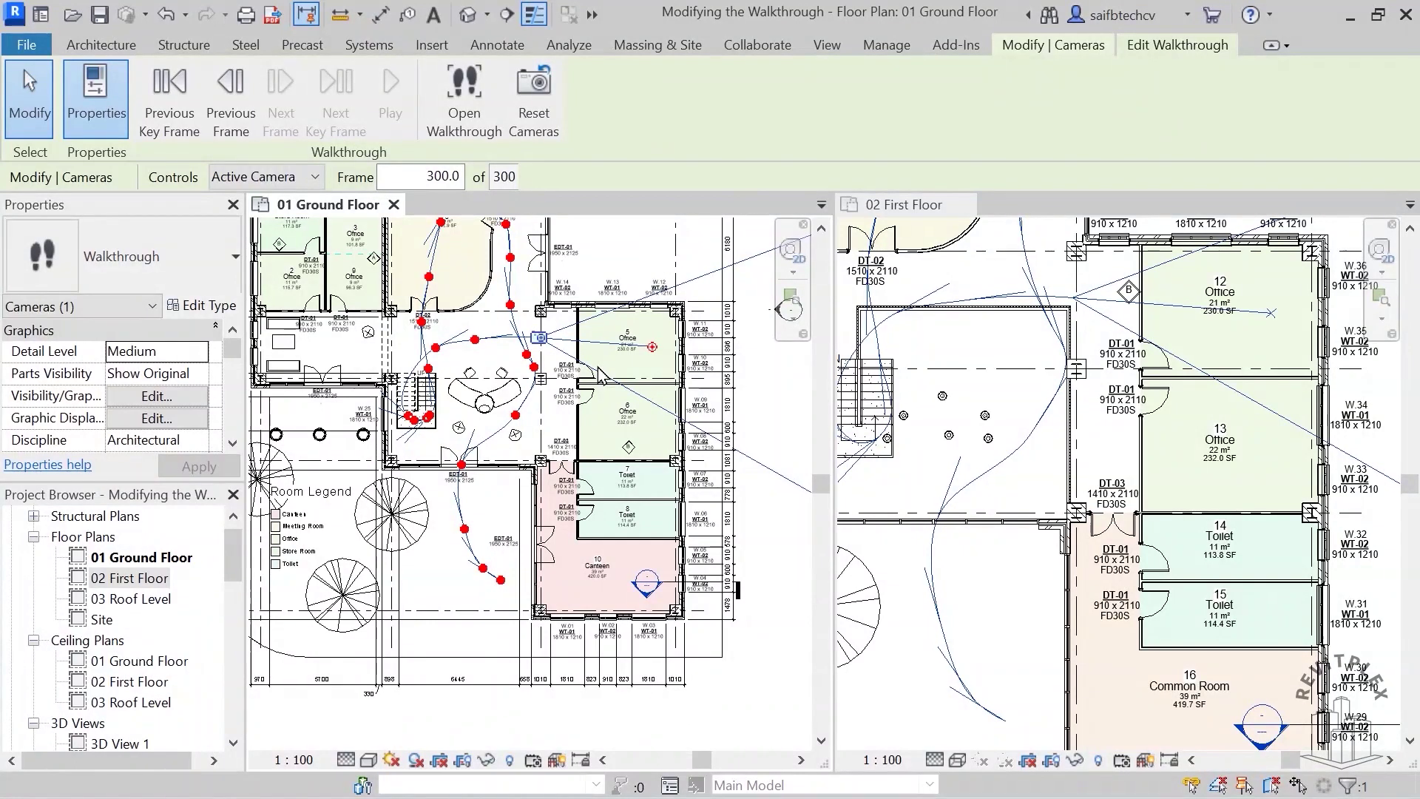
- Rewind the walkthrough to frame 1 and resume editing it
key(Return)
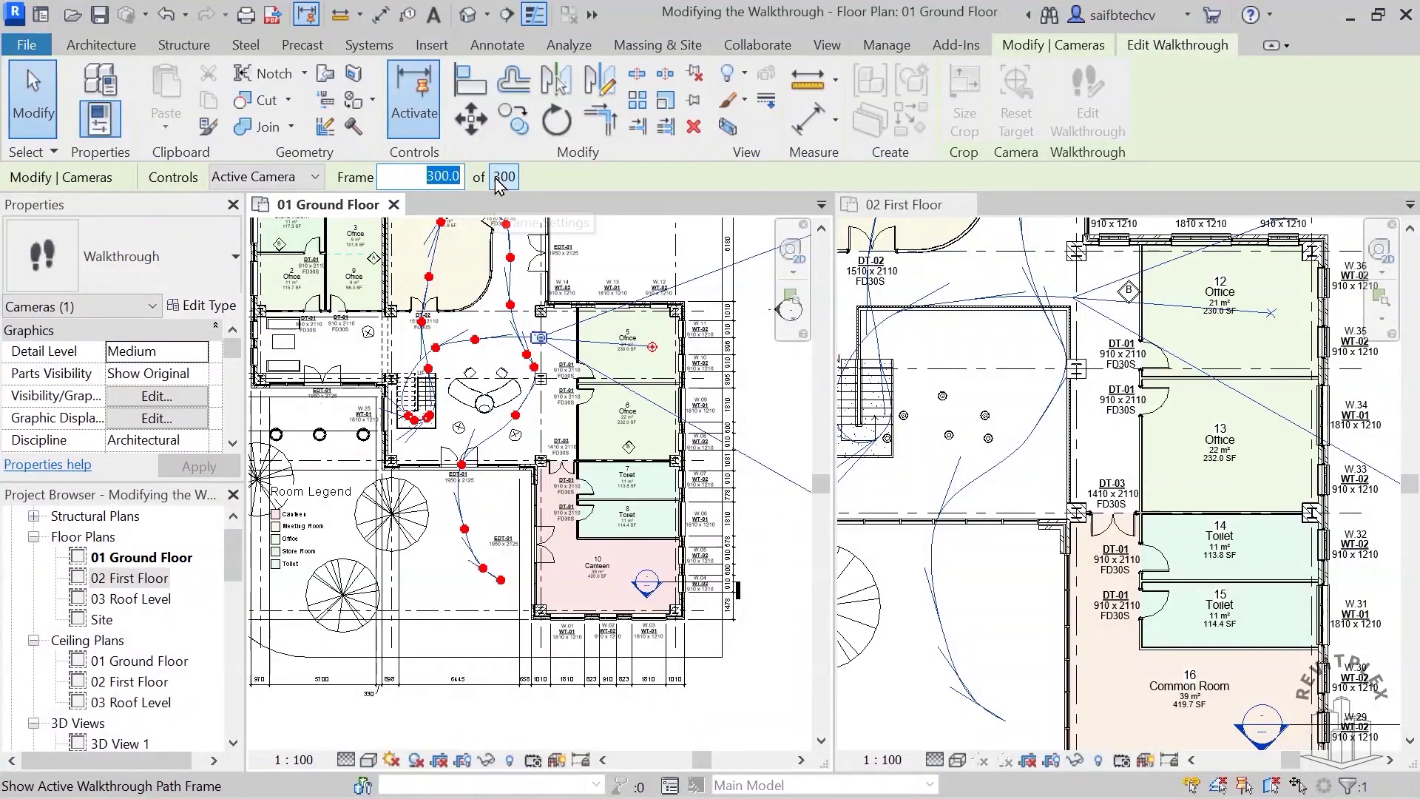
text(1)
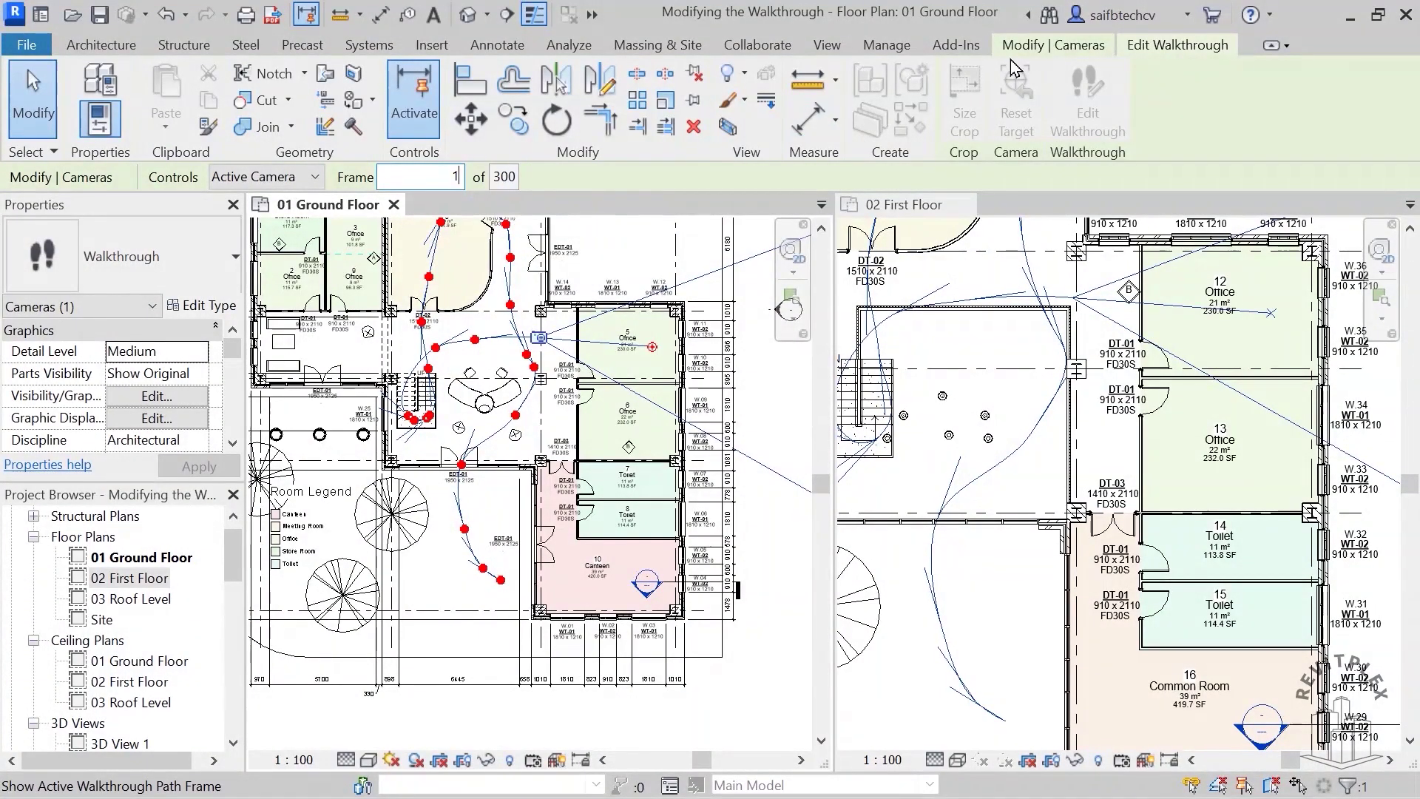
click(1173, 47)
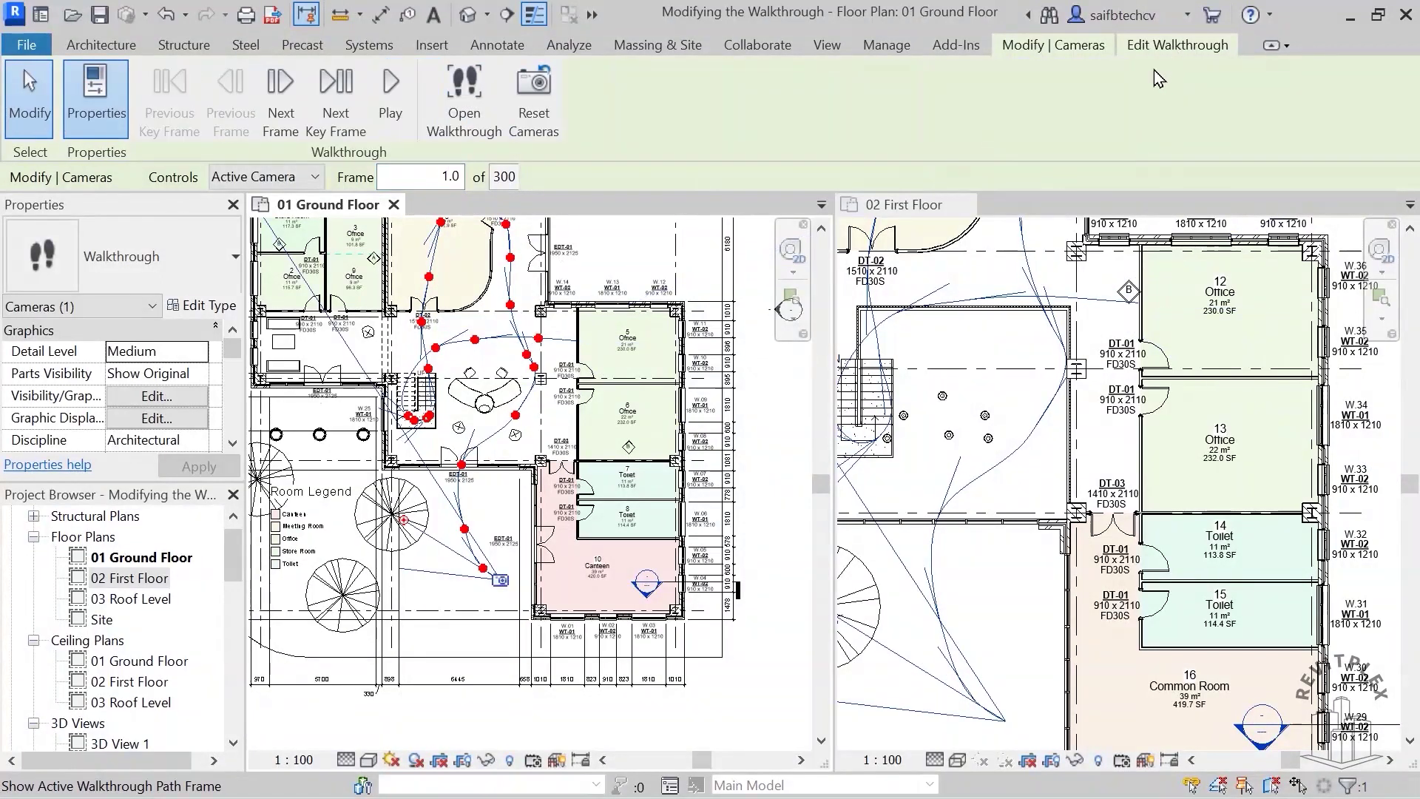
- Open the Walkthrough 2 perspective view, play the animation, then open the Walkthrough Frames dialog
click(464, 92)
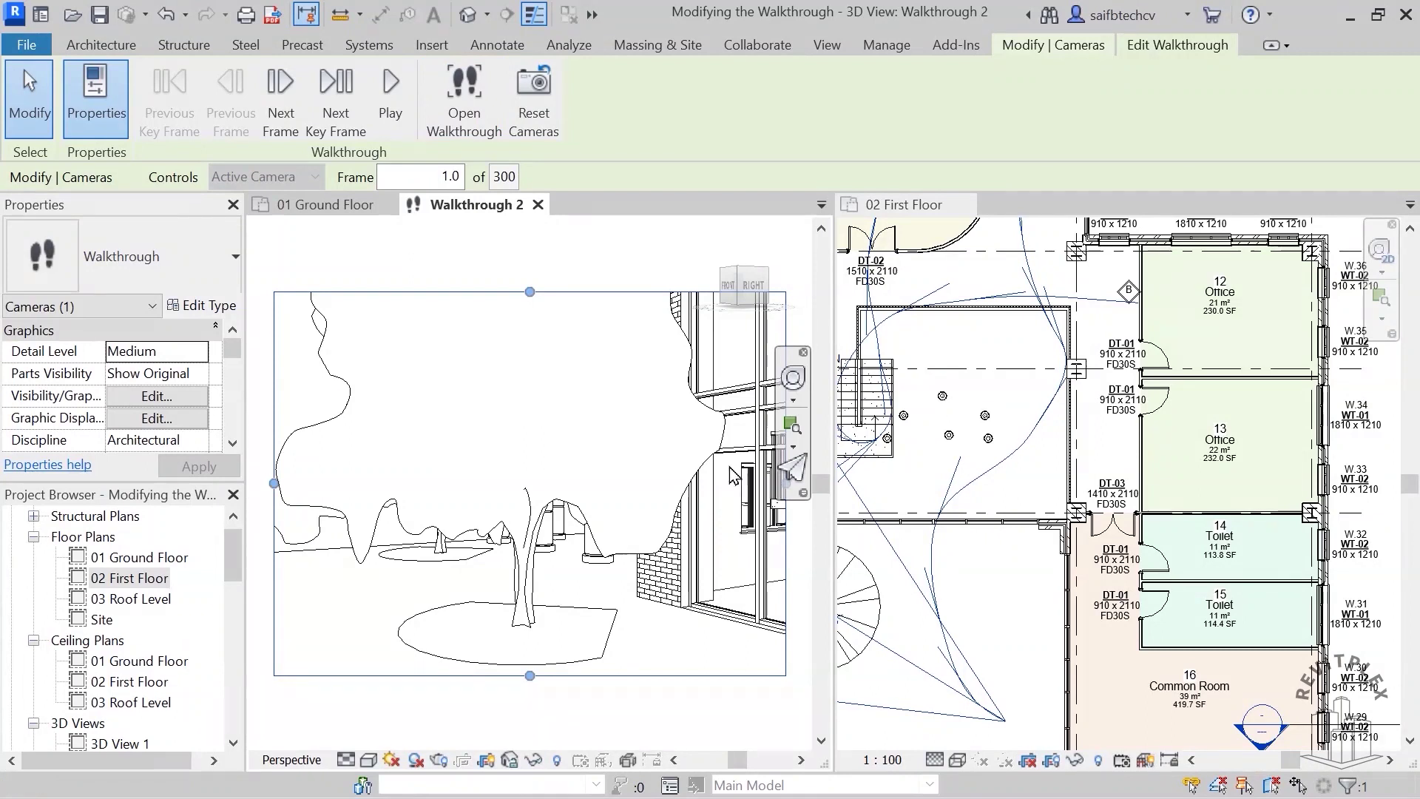
scroll(685, 545, down, 1)
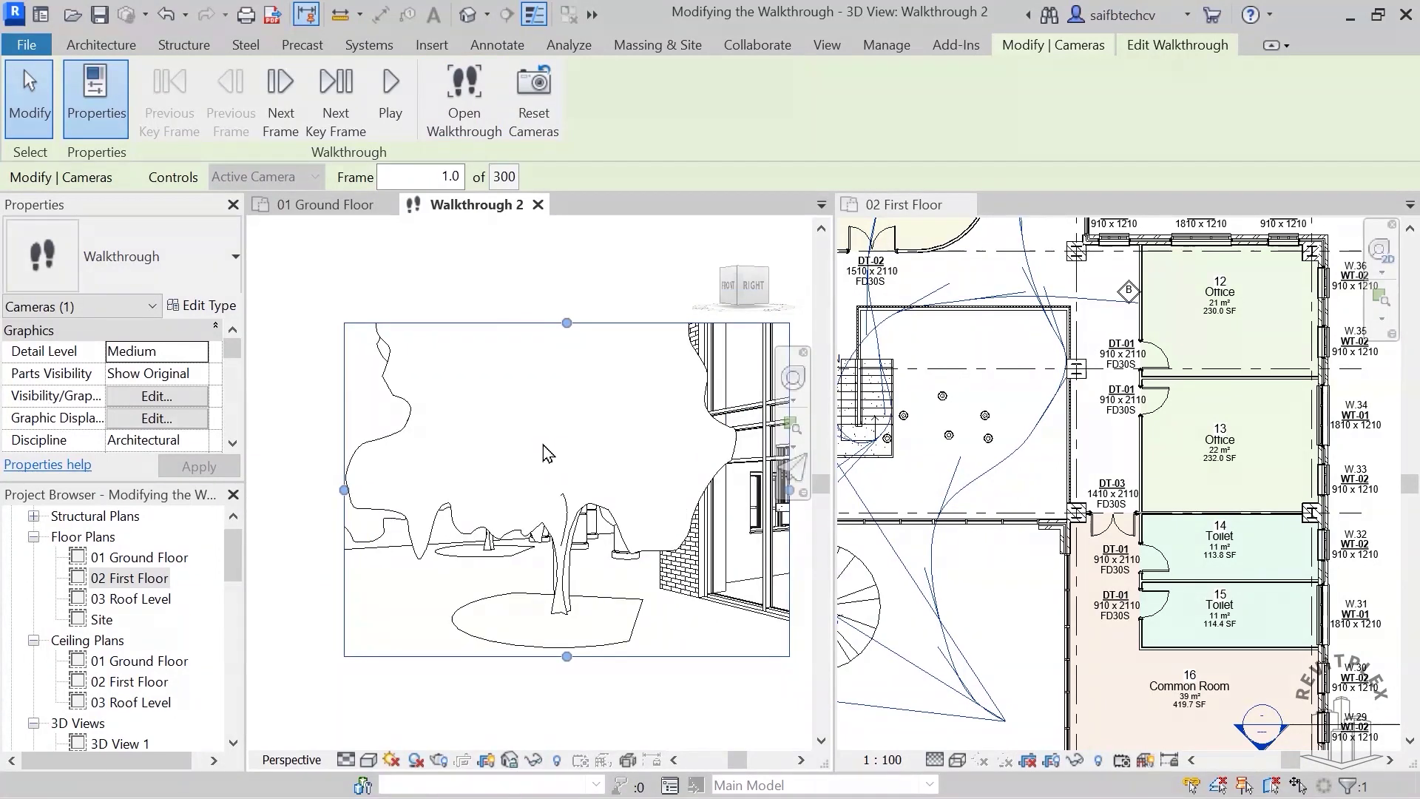
click(404, 117)
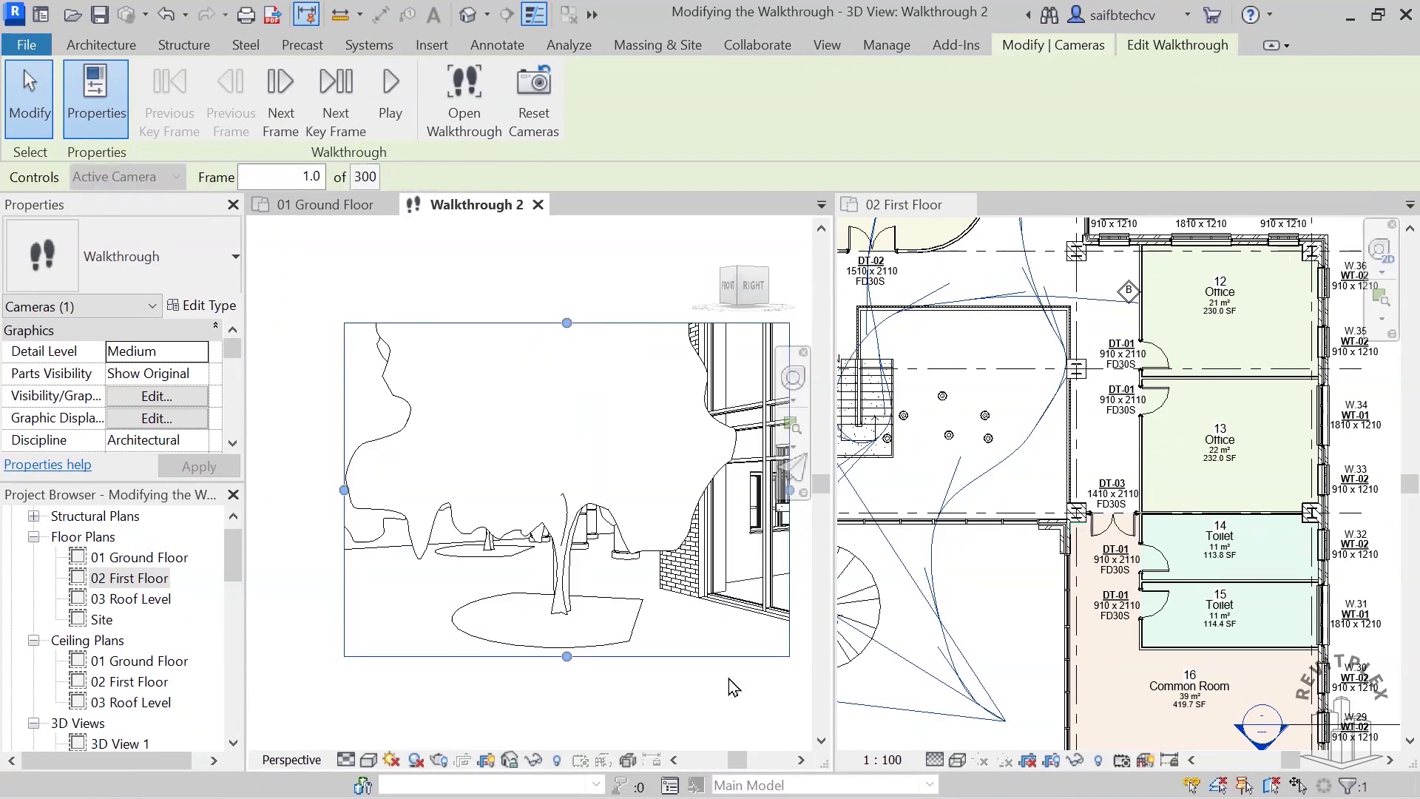
click(365, 177)
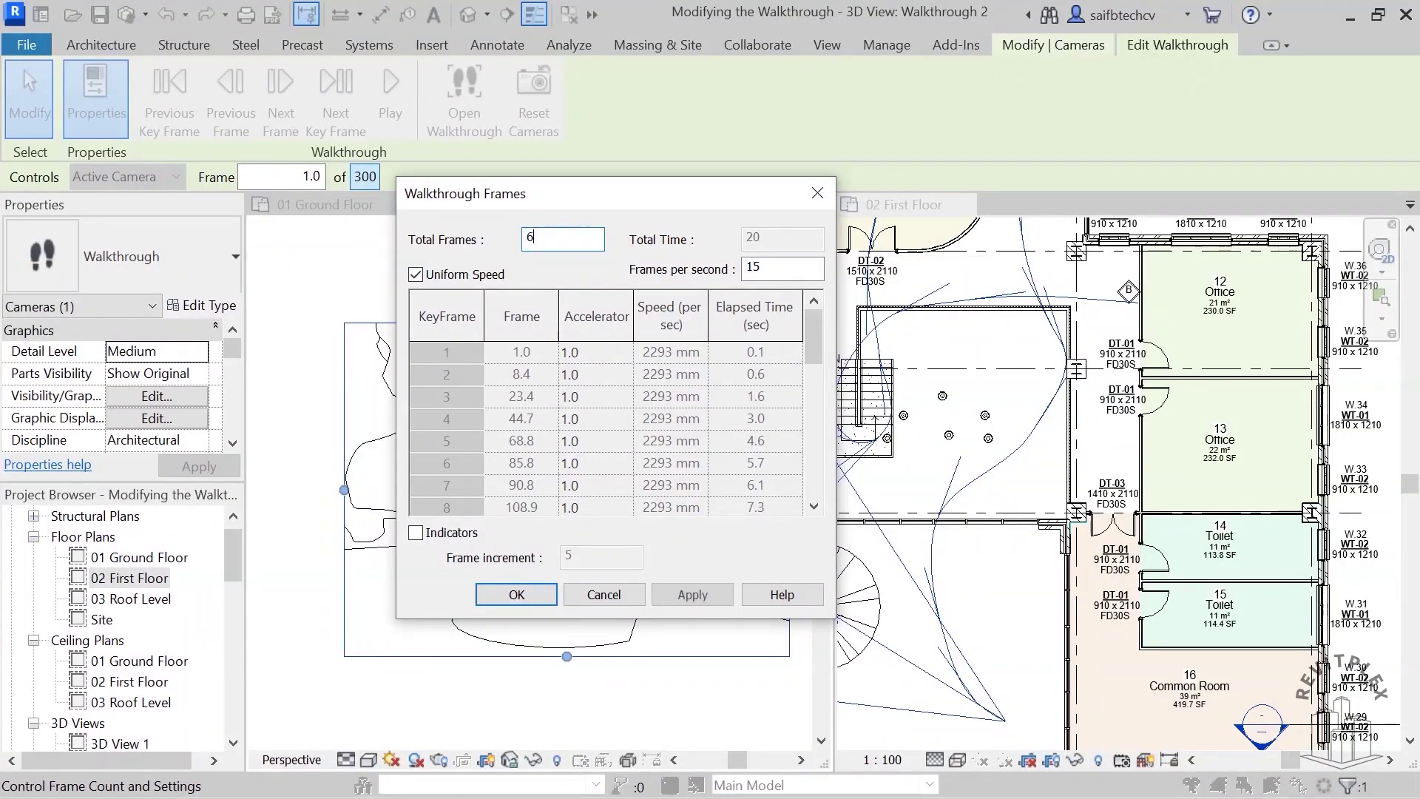
- Apply 600 total frames at 15 fps, a 40-second walkthrough, and close the dialog
click(699, 597)
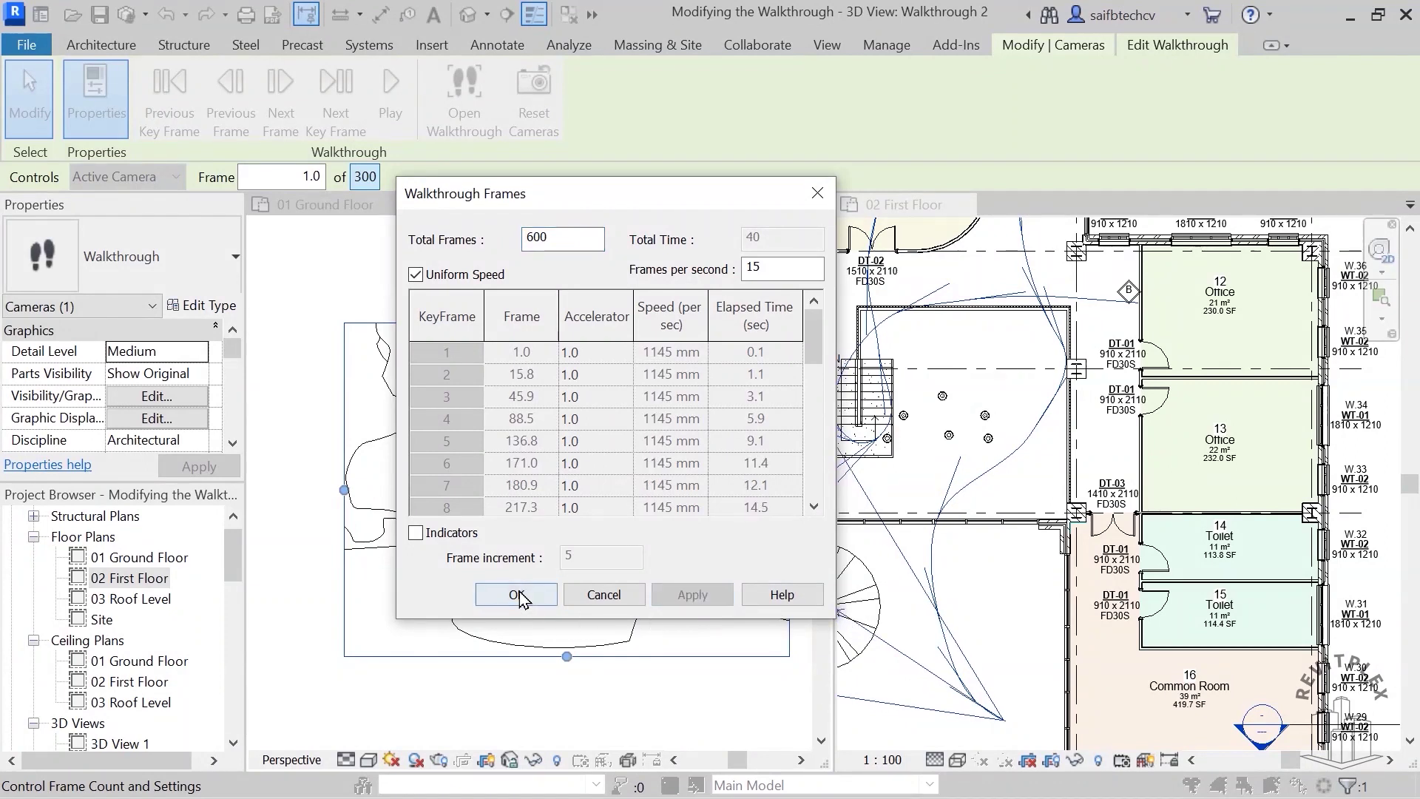
click(521, 593)
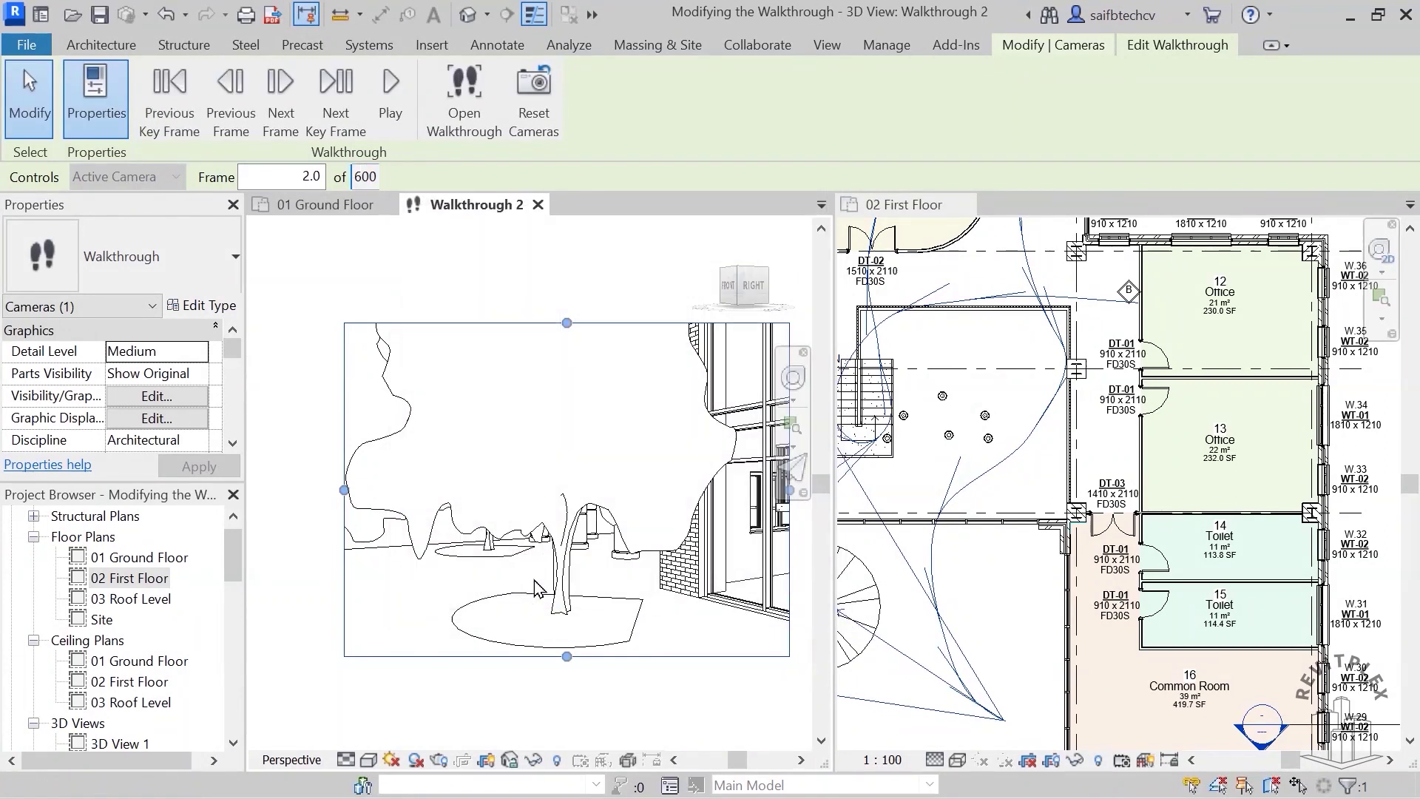
- Close the 02 First Floor view
click(965, 205)
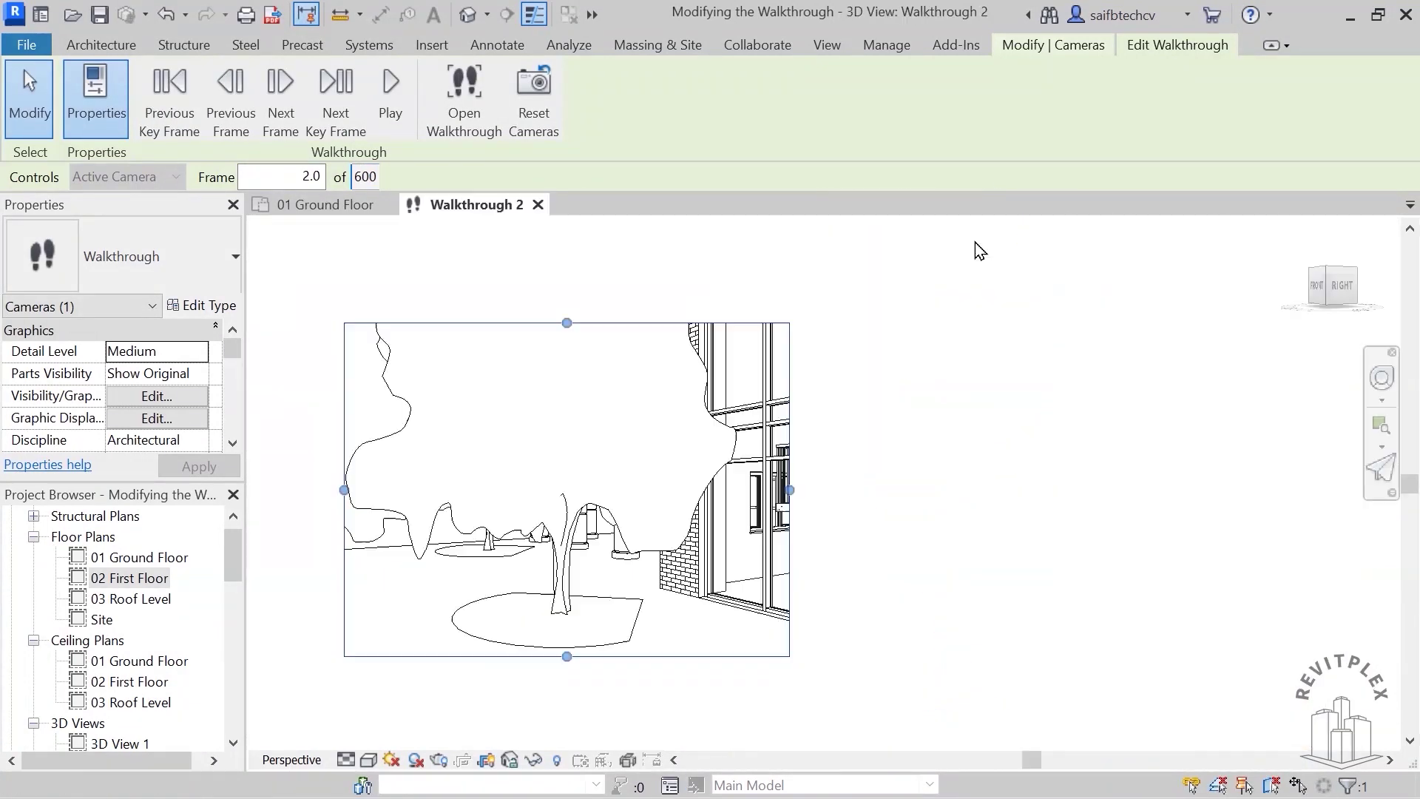
scroll(878, 427, up, 1)
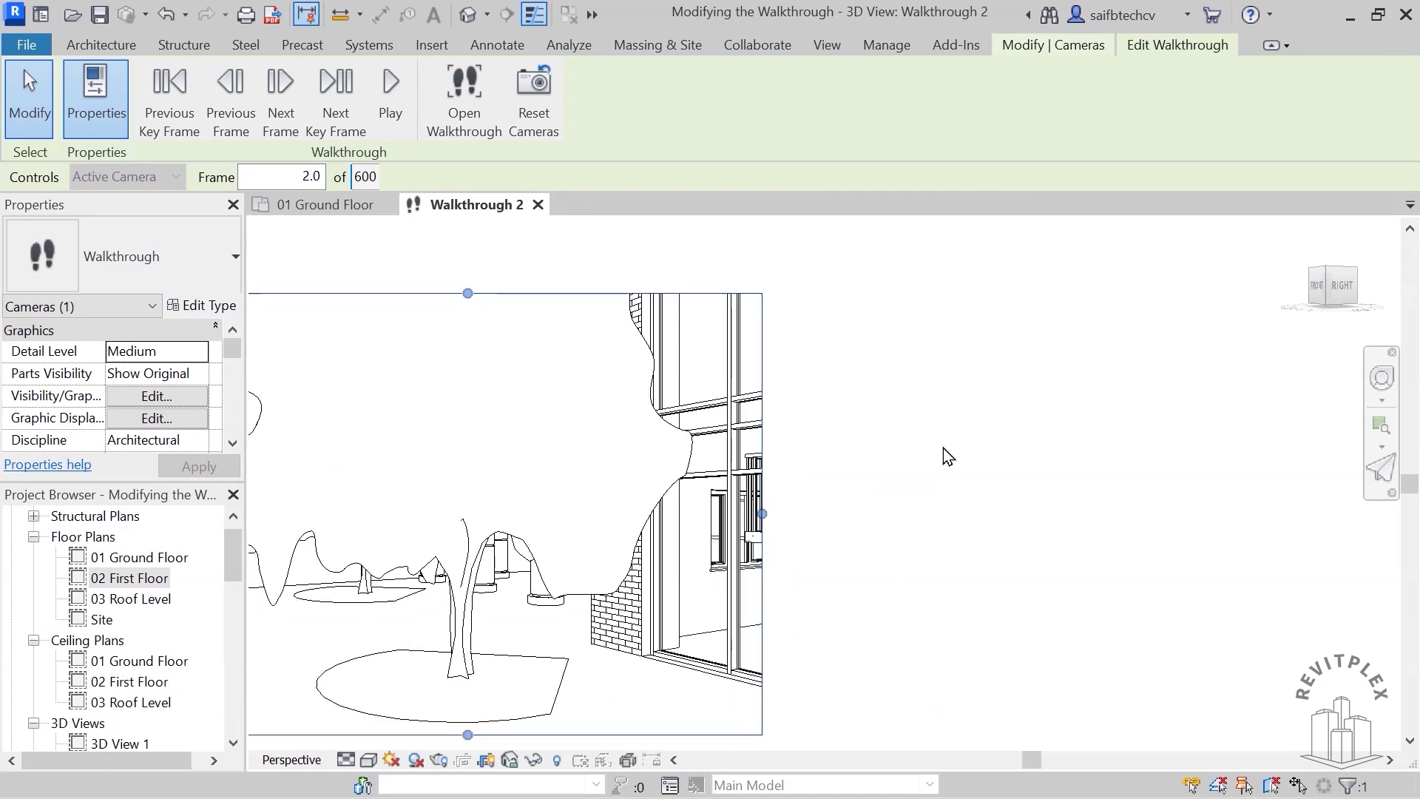
scroll(929, 481, down, 2)
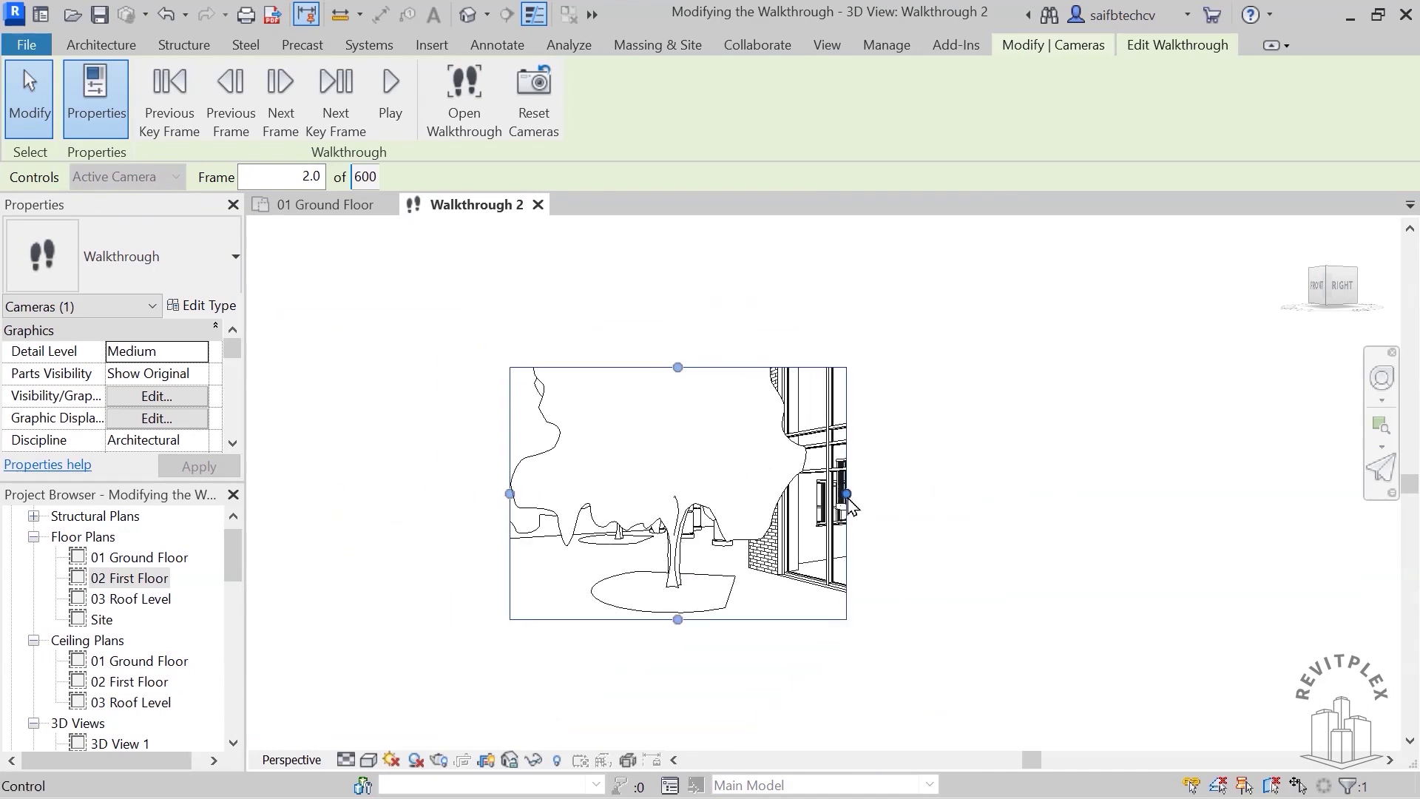
- Enlarge Walkthrough 2's crop region outward on the right, top, bottom and left
drag(847, 493, 1016, 492)
drag(762, 367, 758, 276)
drag(763, 619, 763, 664)
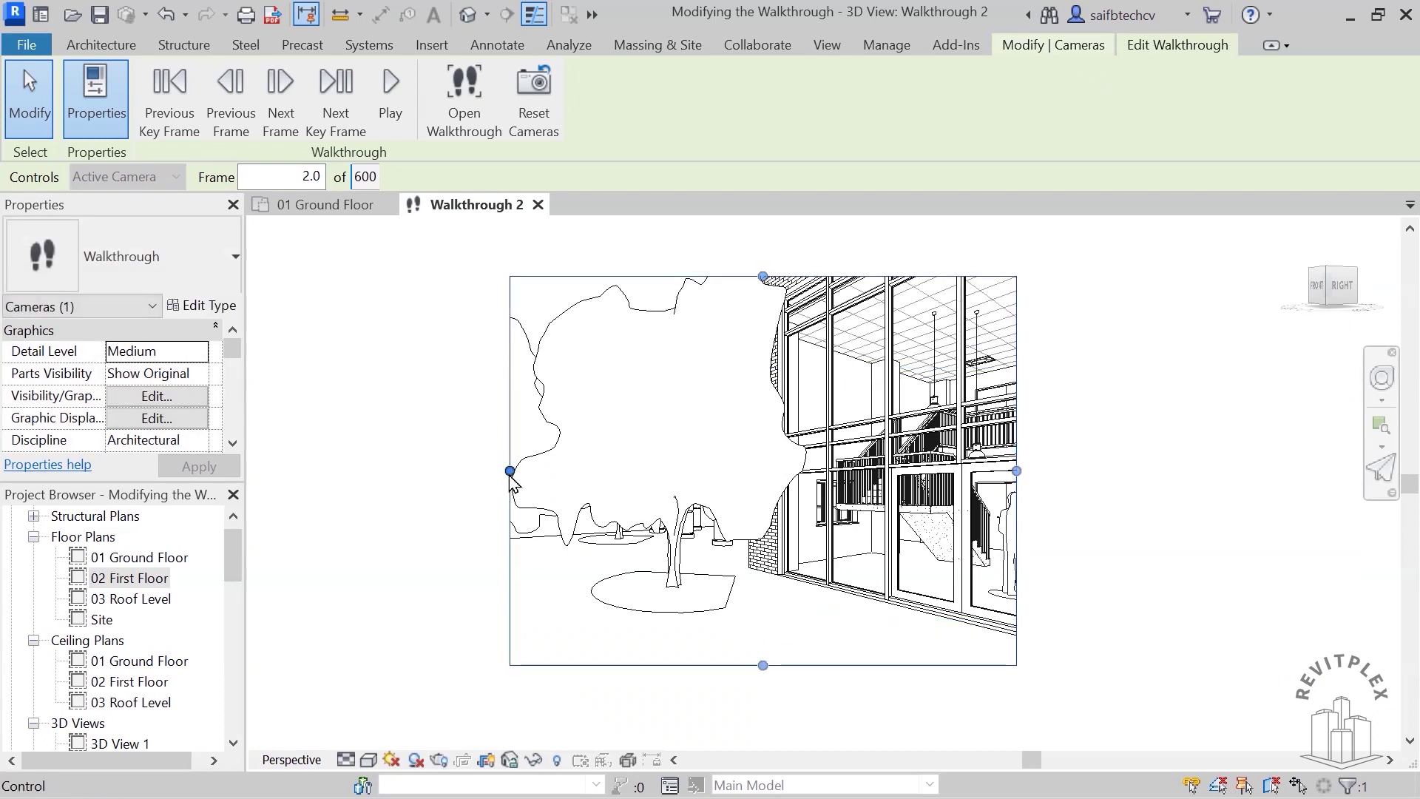
drag(510, 472, 479, 471)
- Centre the path in 01 Ground Floor, then play the 600-frame walkthrough in Walkthrough 2
click(308, 211)
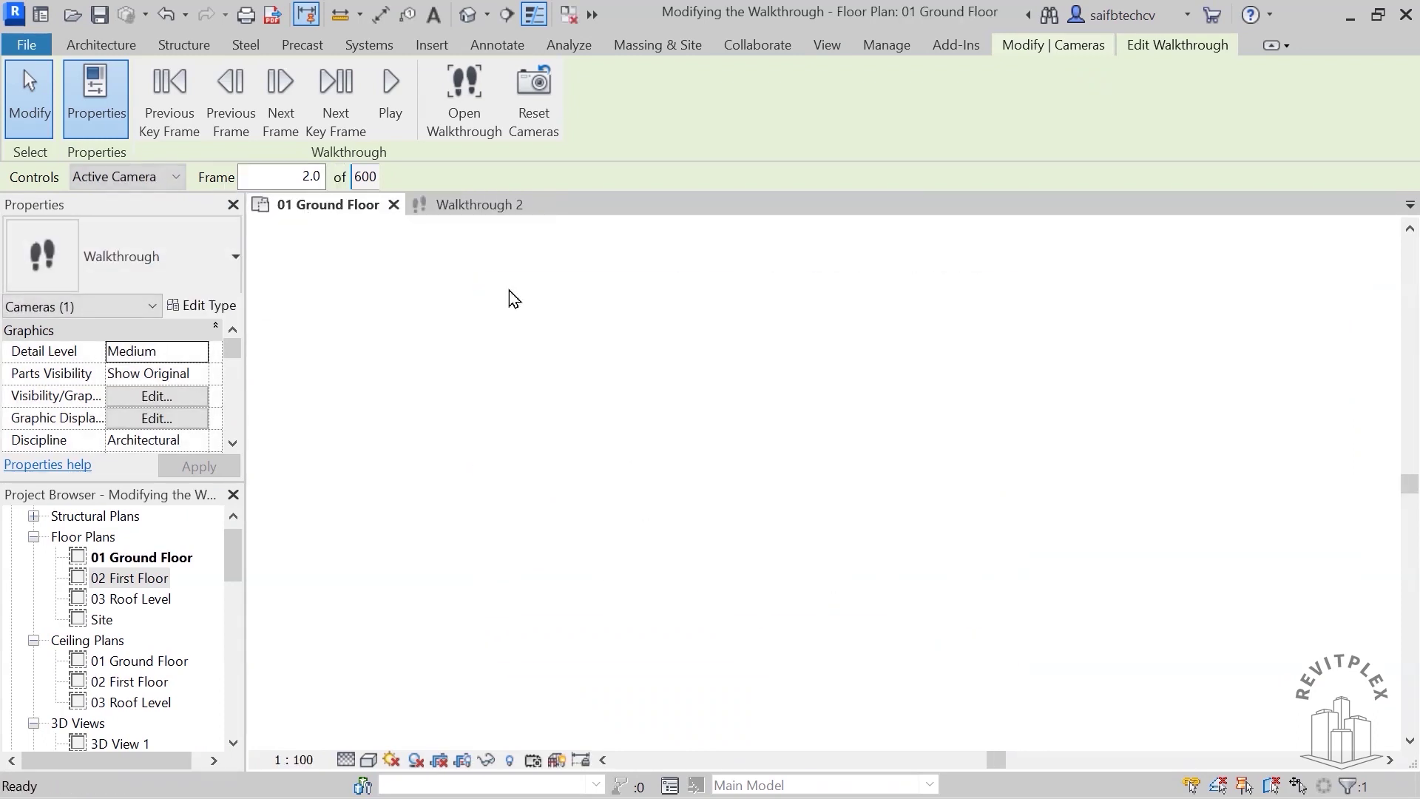
middle_drag(518, 444, 588, 438)
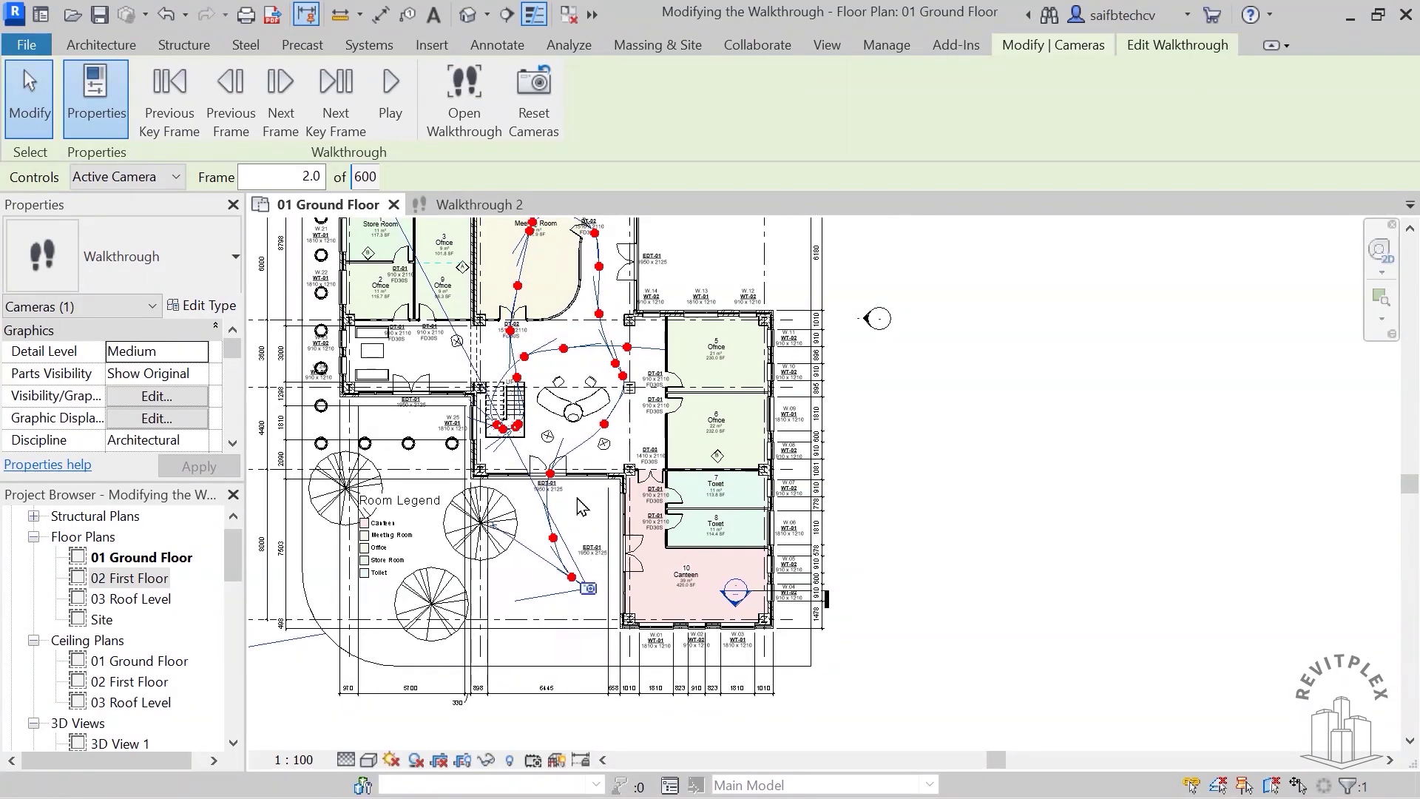
middle_drag(578, 499, 613, 511)
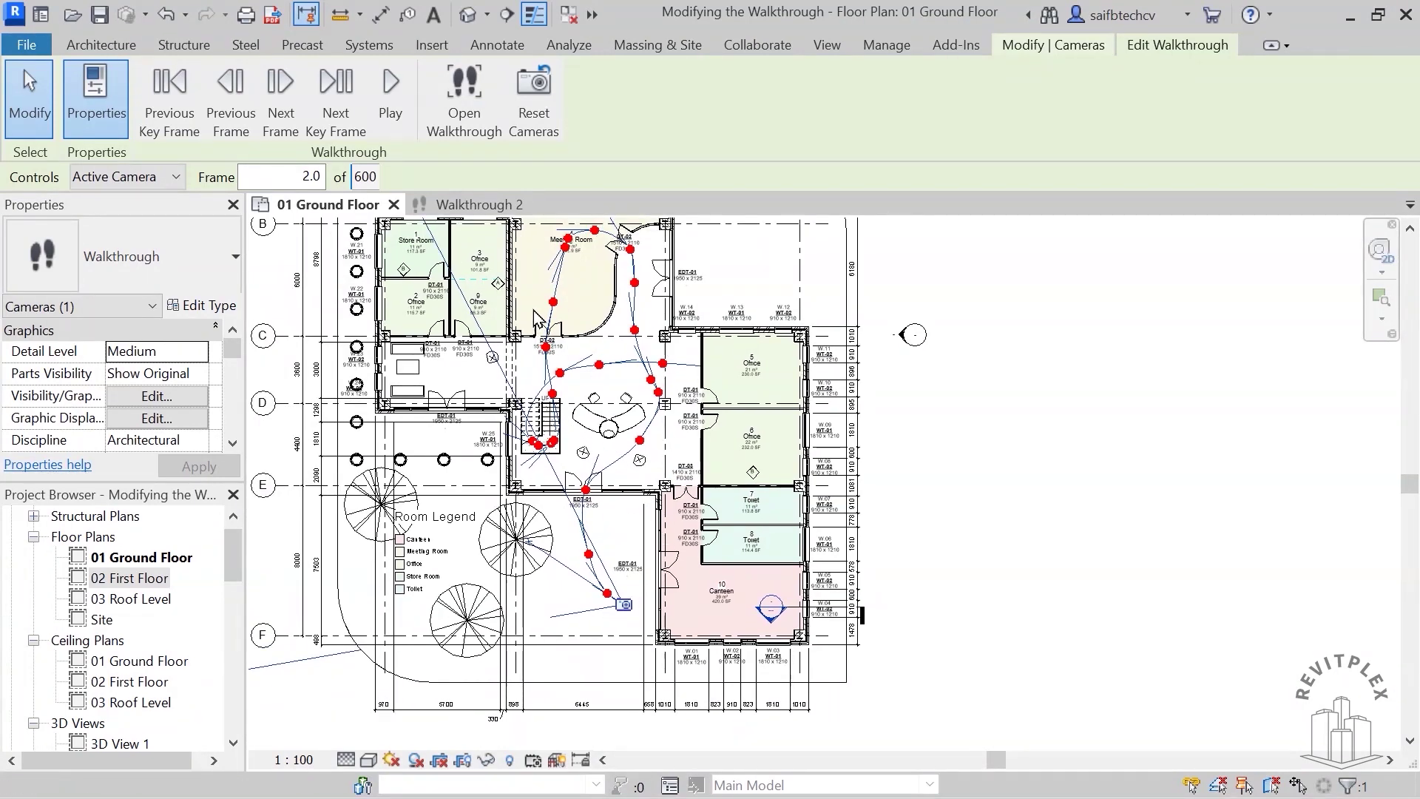
click(479, 206)
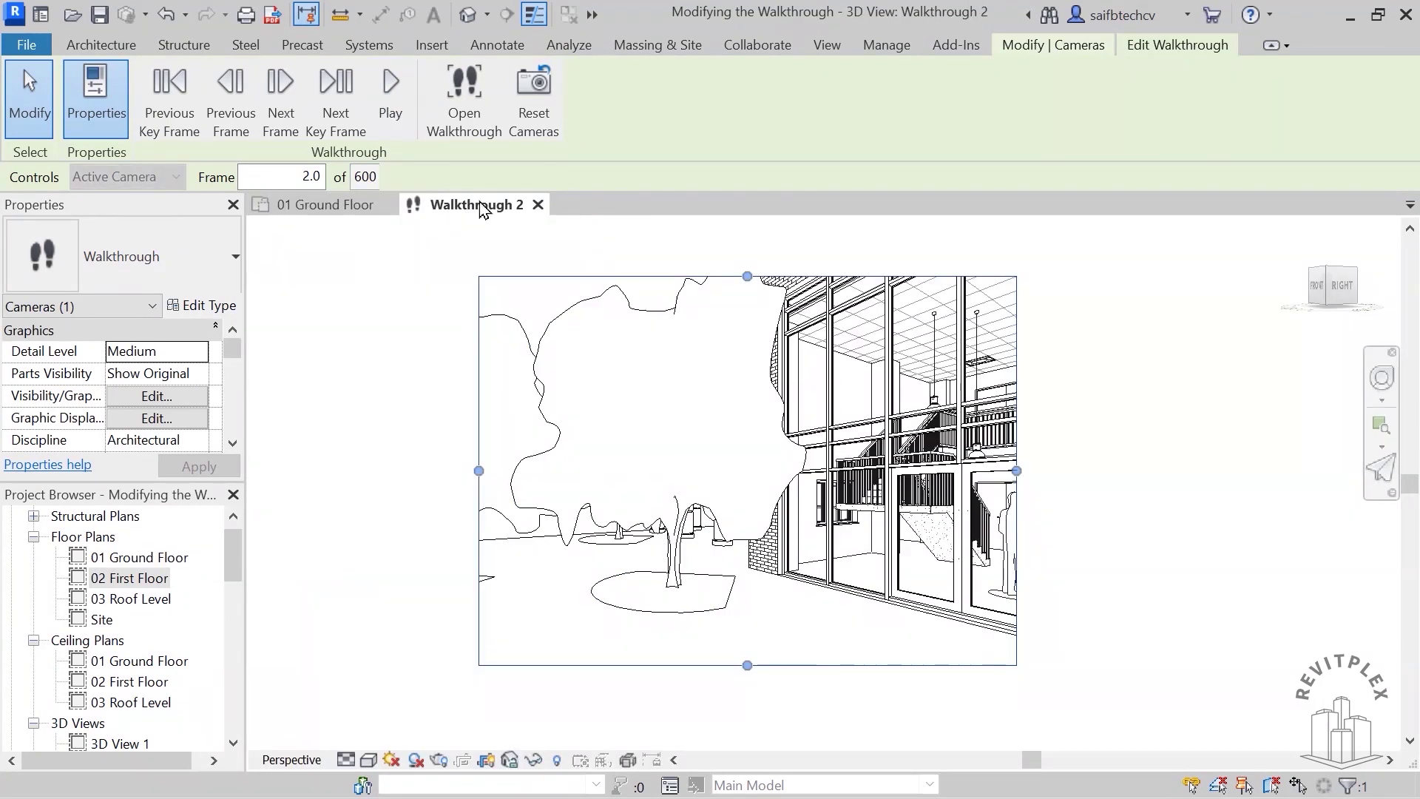
click(391, 96)
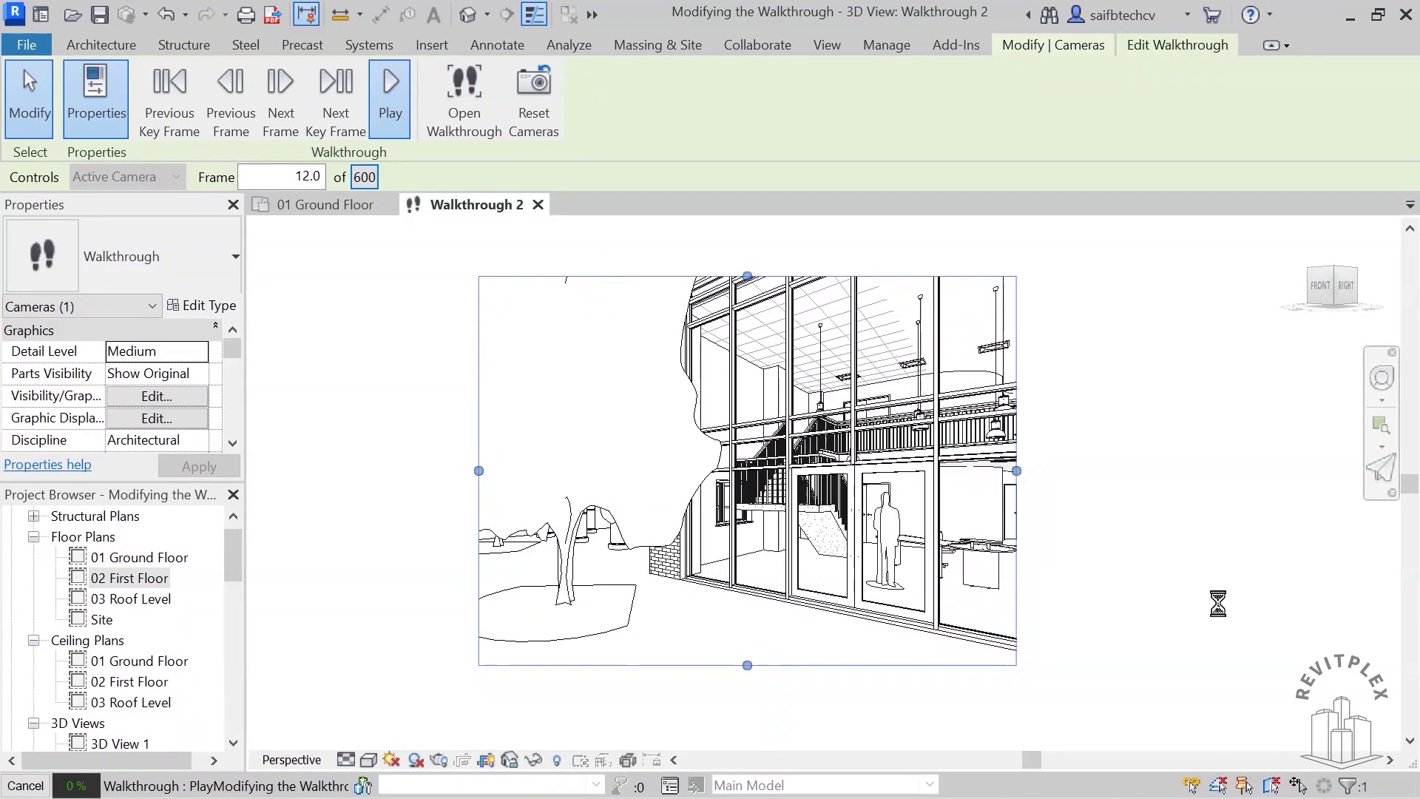